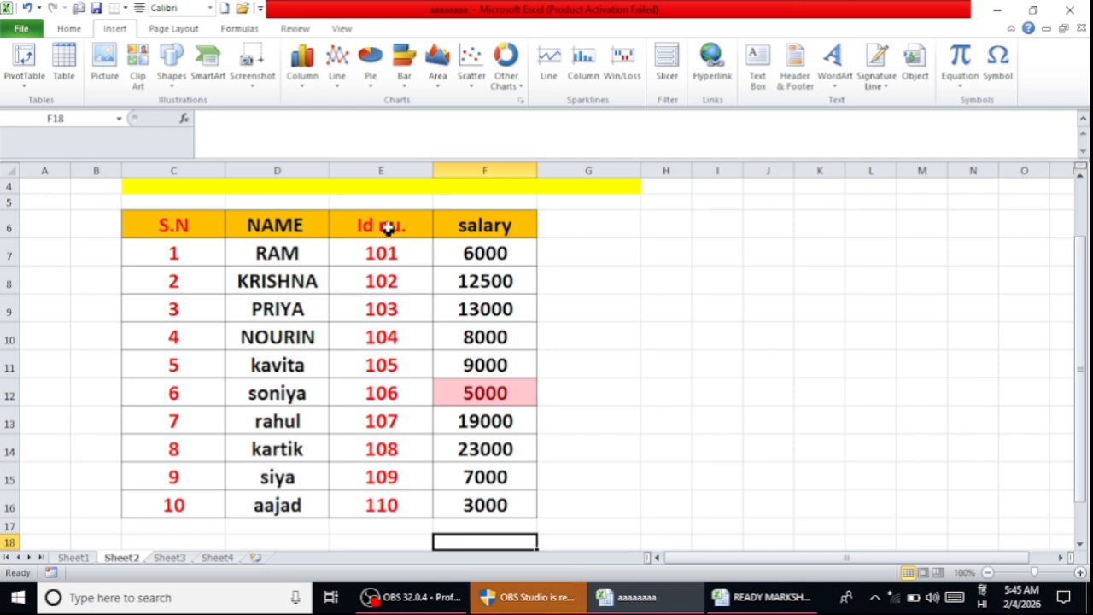
# Hide column E containing the Id nu. values
pyautogui.moveTo(388, 226); pyautogui.dragTo(381, 540)
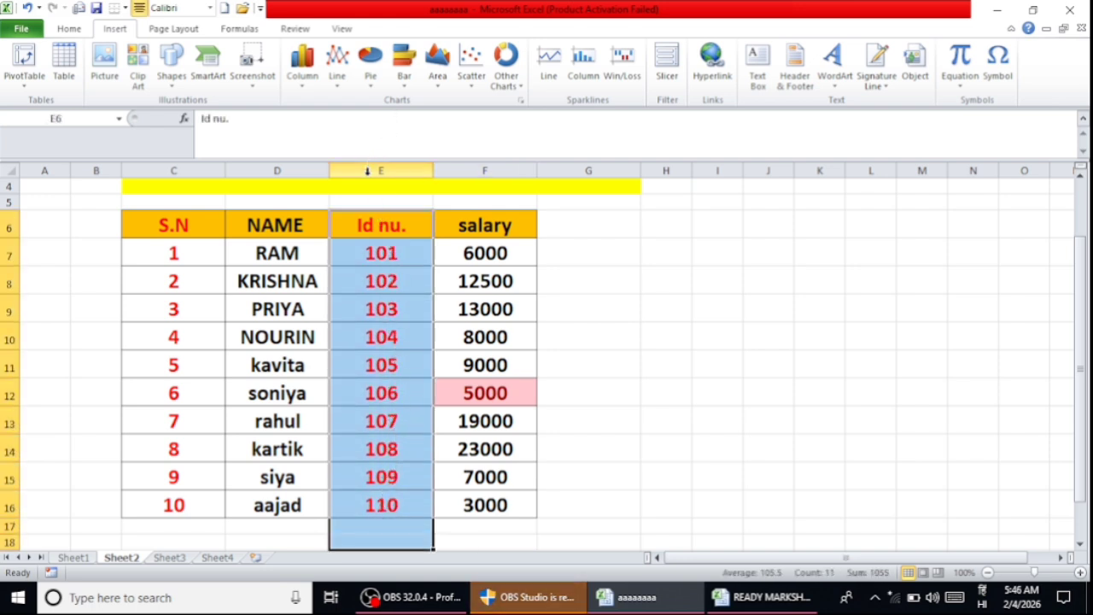
pyautogui.click(368, 171)
pyautogui.rightClick(368, 175)
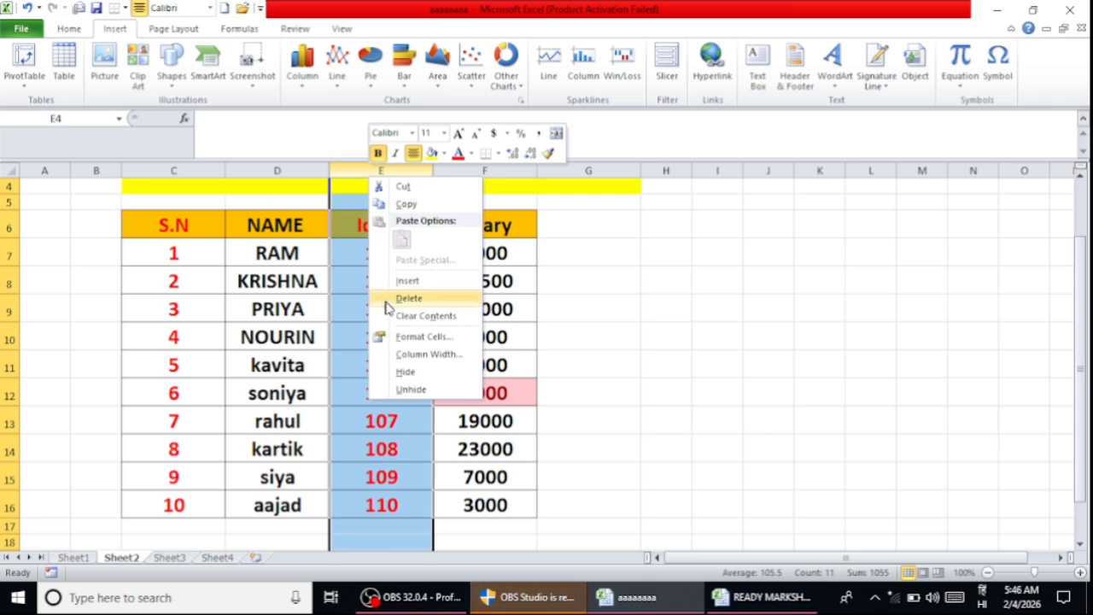
pyautogui.click(403, 373)
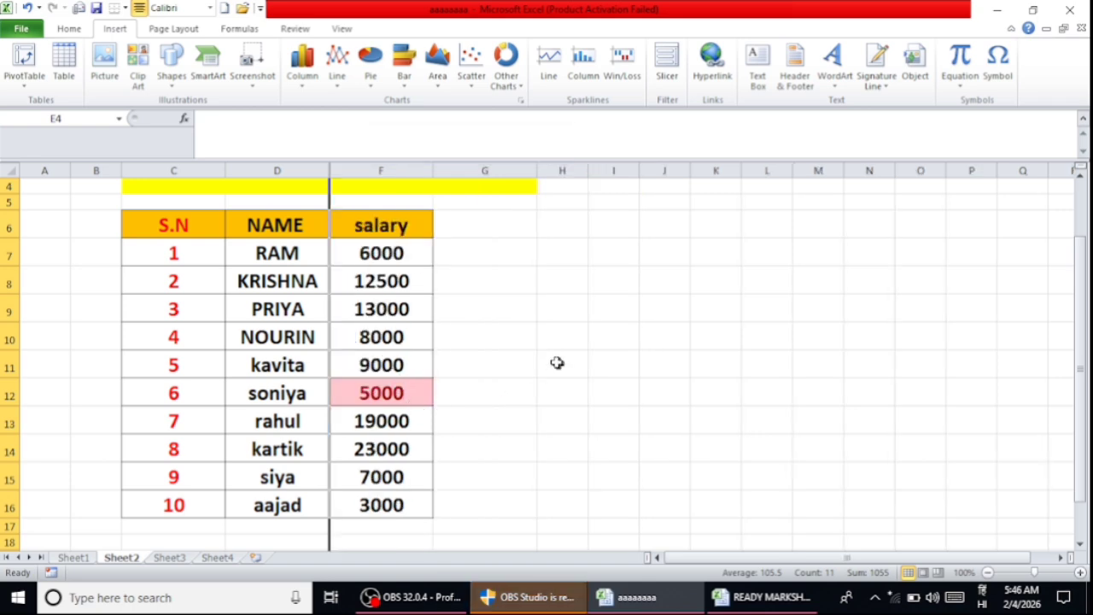
pyautogui.click(547, 334)
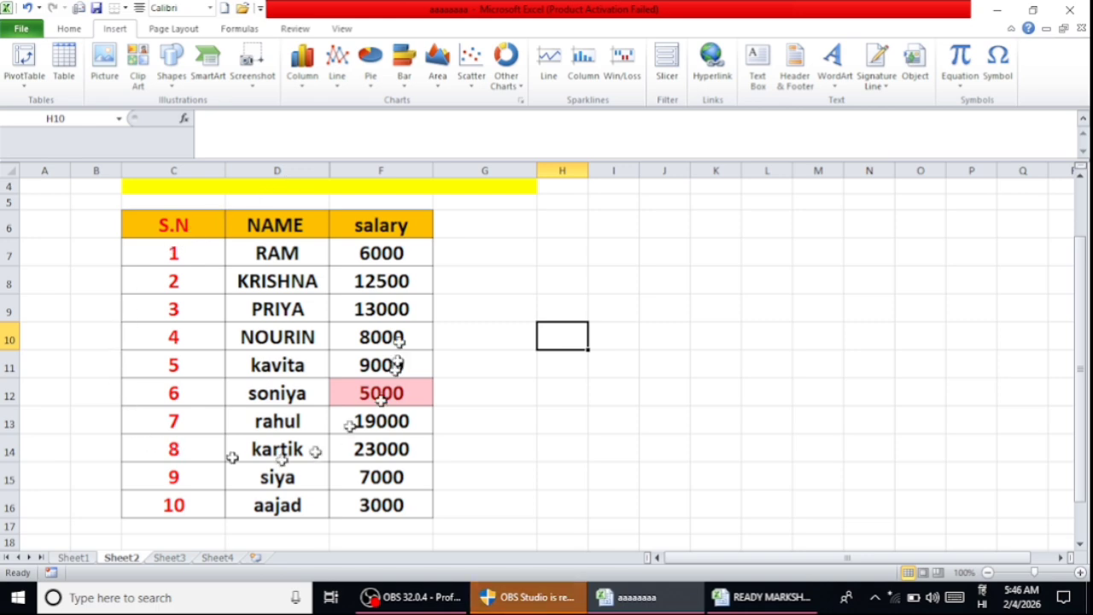
# Hide column C containing the S.N numbers
pyautogui.rightClick(173, 226)
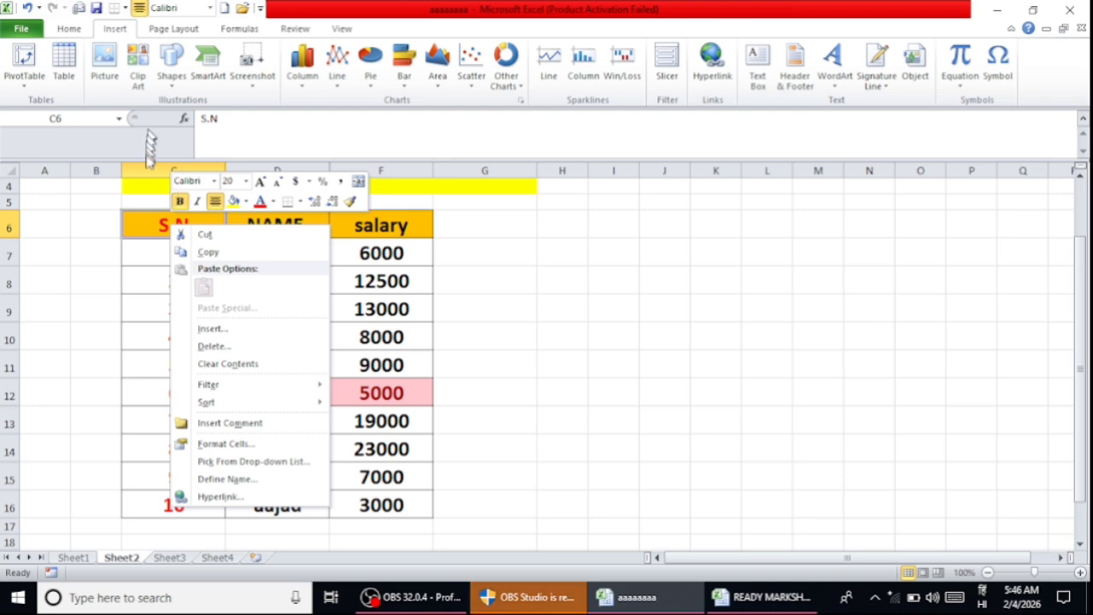
pyautogui.rightClick(147, 173)
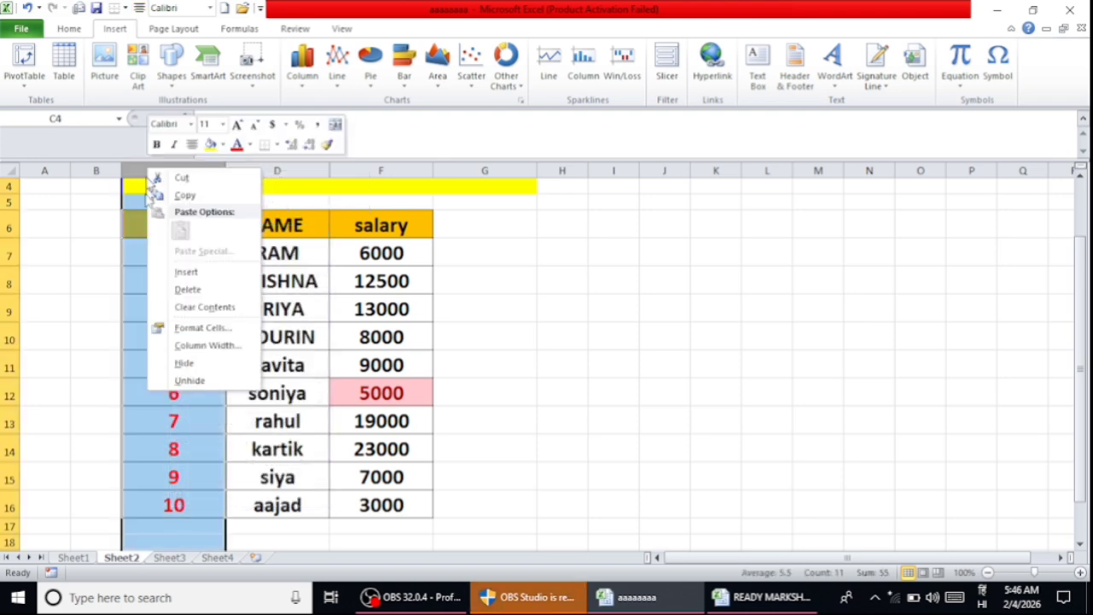
pyautogui.click(214, 363)
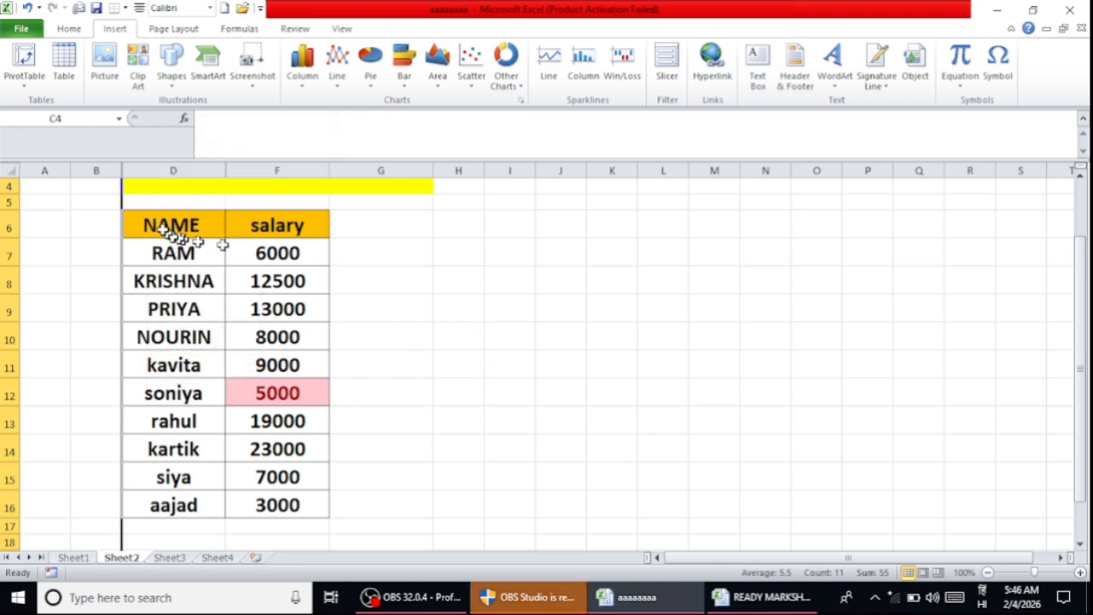
pyautogui.click(383, 259)
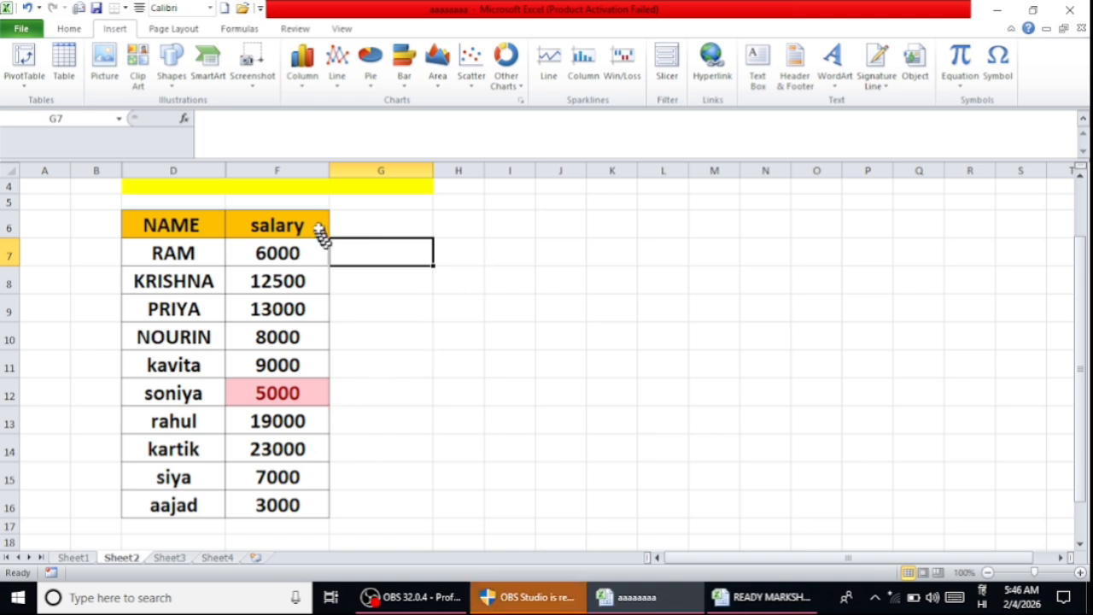
# Select the NAME and salary columns of the table, including their headers, in rows 6 to 16
pyautogui.click(178, 226)
pyautogui.moveTo(195, 237); pyautogui.dragTo(261, 505)
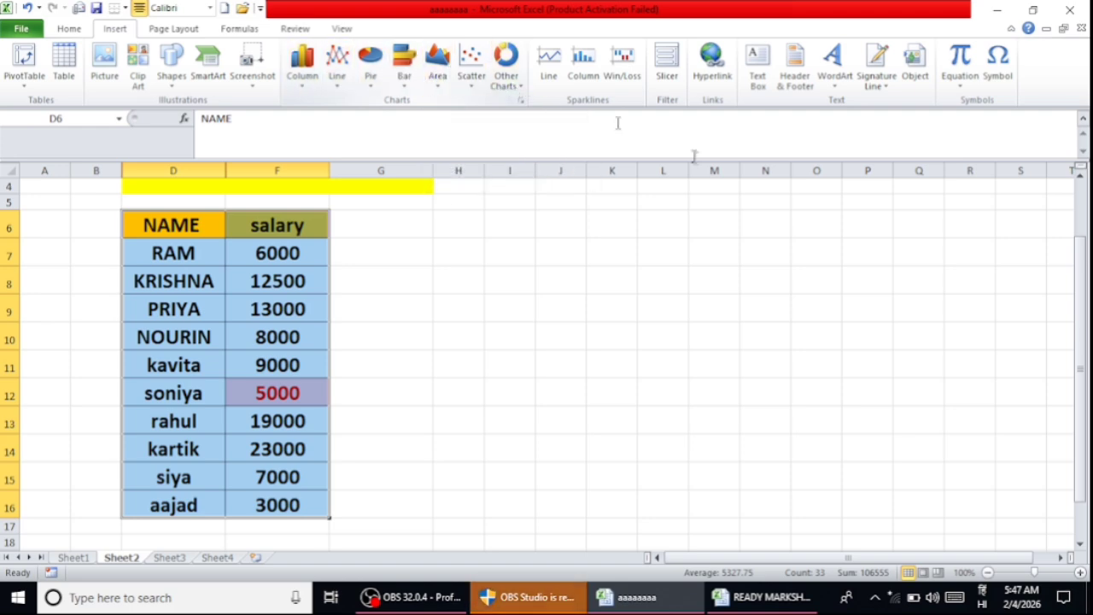
pyautogui.click(523, 89)
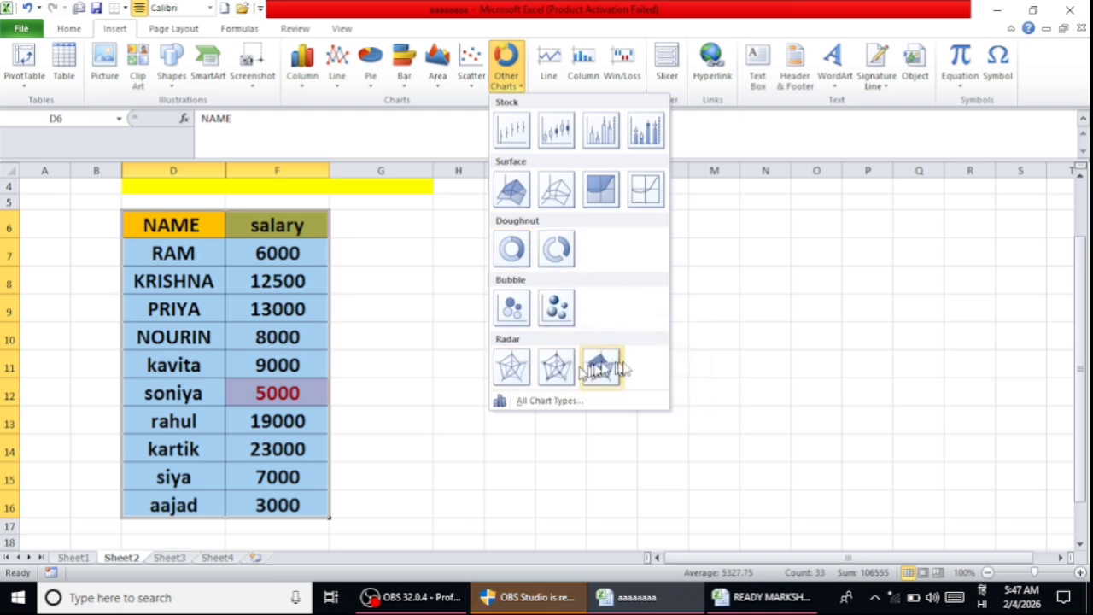
pyautogui.click(523, 402)
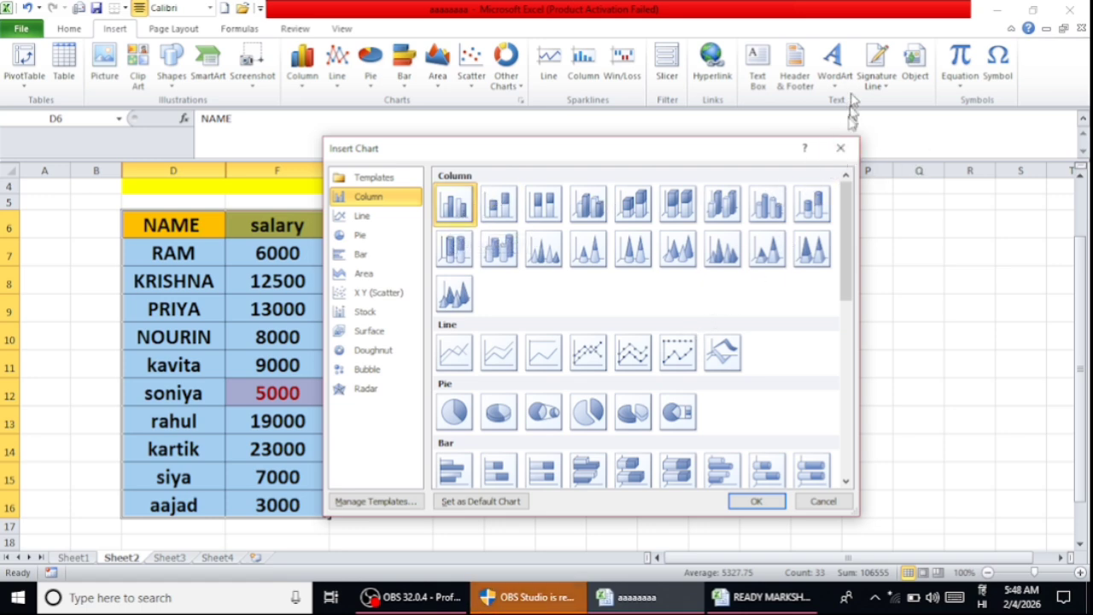
pyautogui.click(841, 149)
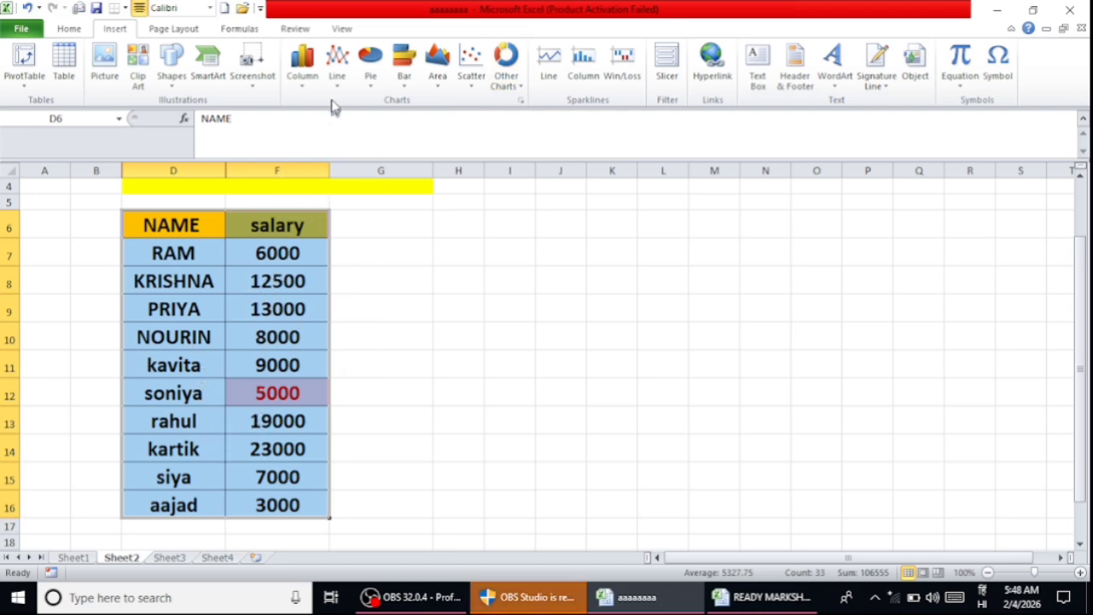
# Insert a Stacked Cylinder column chart of the selected data and enlarge it to about 7.53" wide by 3.9" high
pyautogui.click(301, 68)
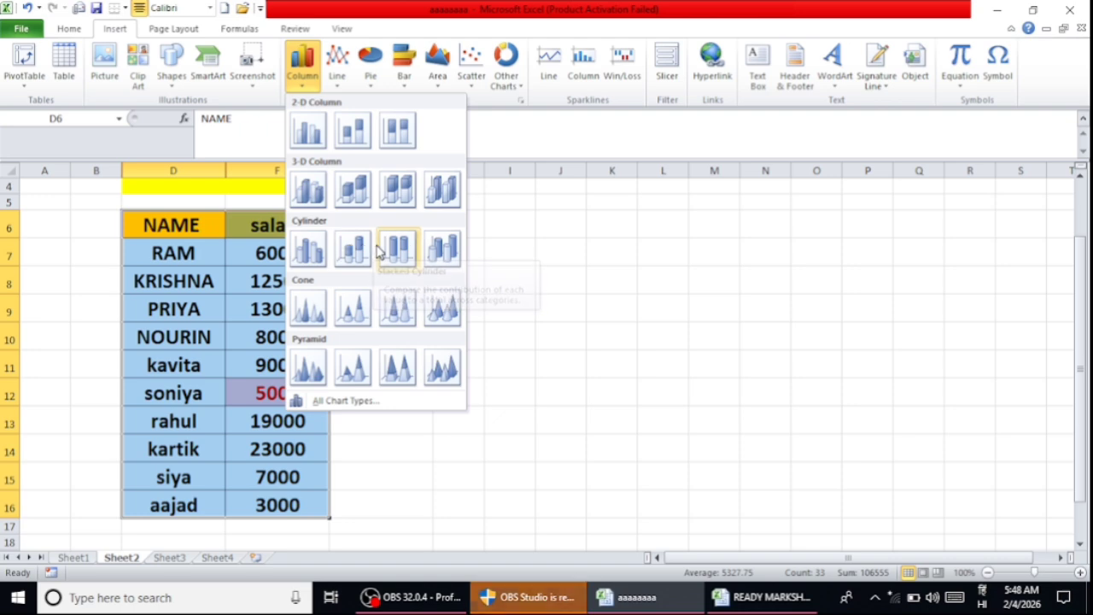
pyautogui.click(356, 250)
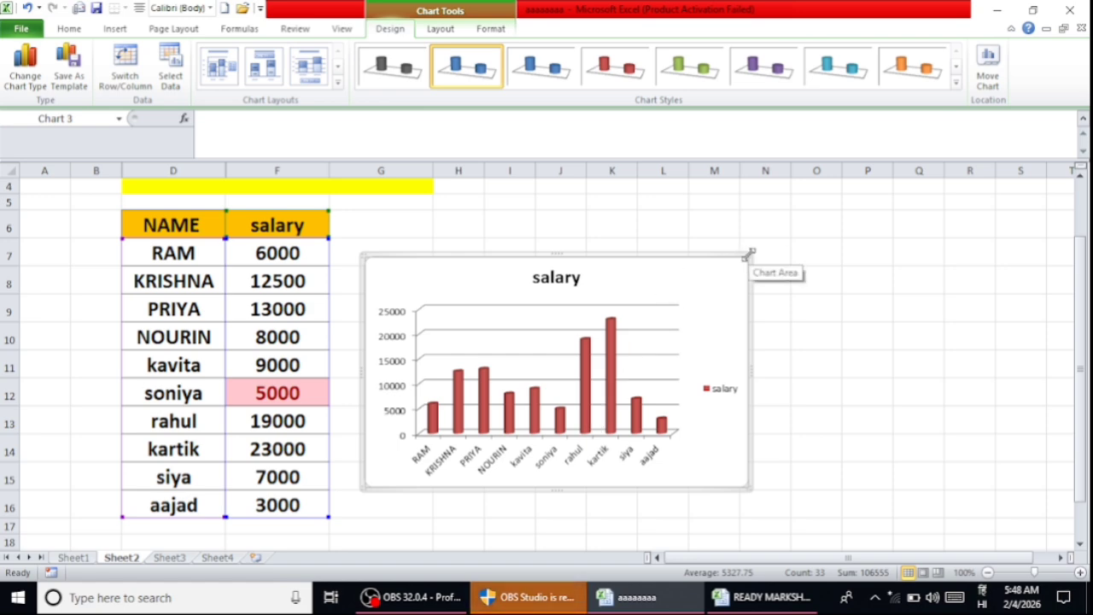
pyautogui.moveTo(748, 263); pyautogui.dragTo(944, 186)
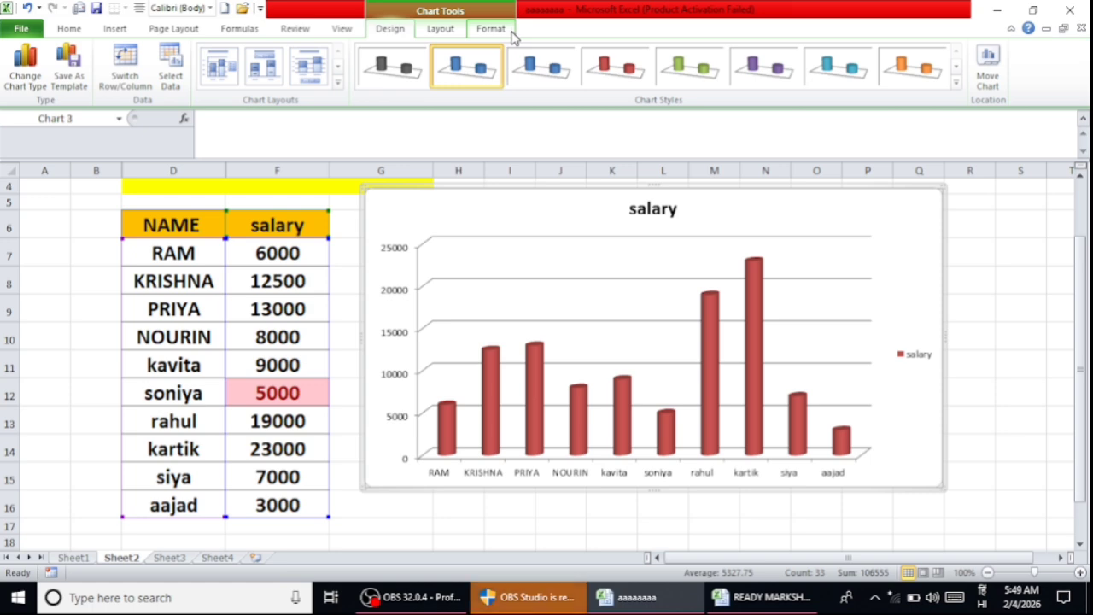
# Apply the red outlined WordArt style to the chart title
pyautogui.click(492, 30)
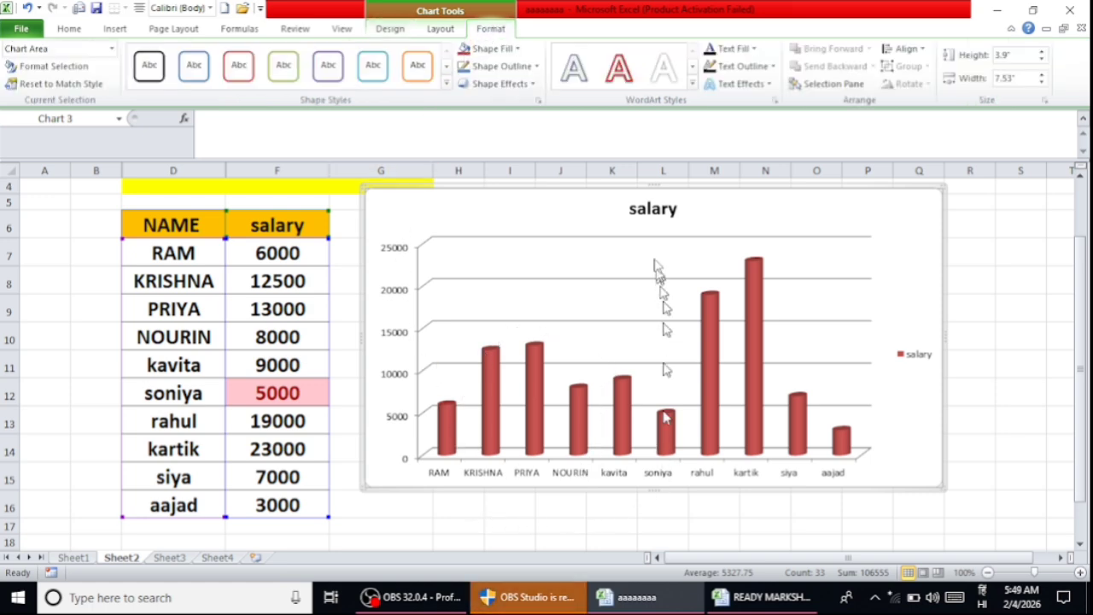
pyautogui.click(649, 203)
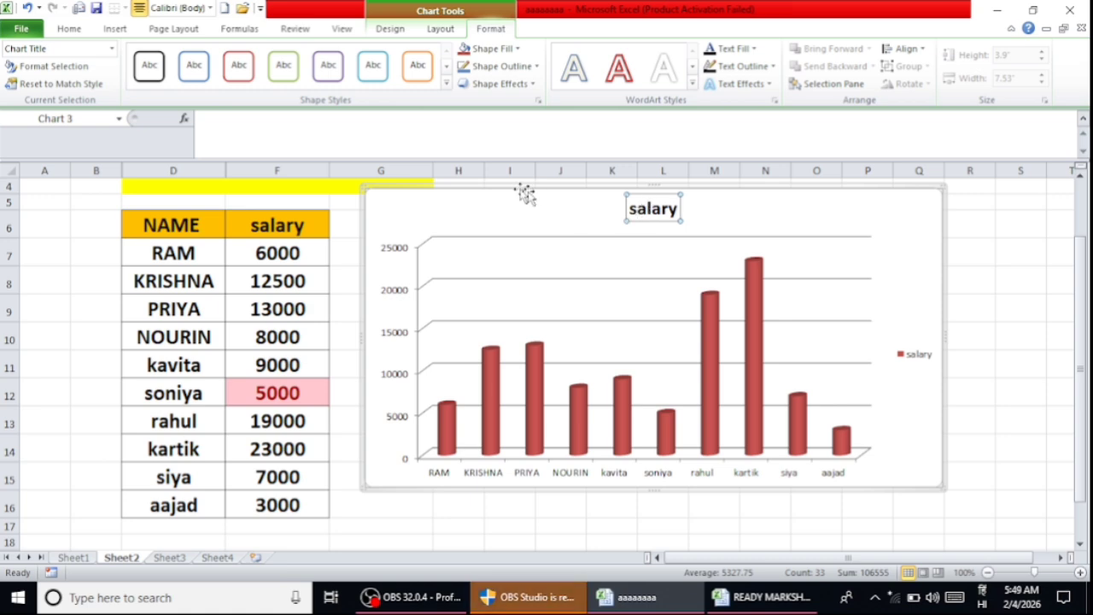
pyautogui.click(614, 77)
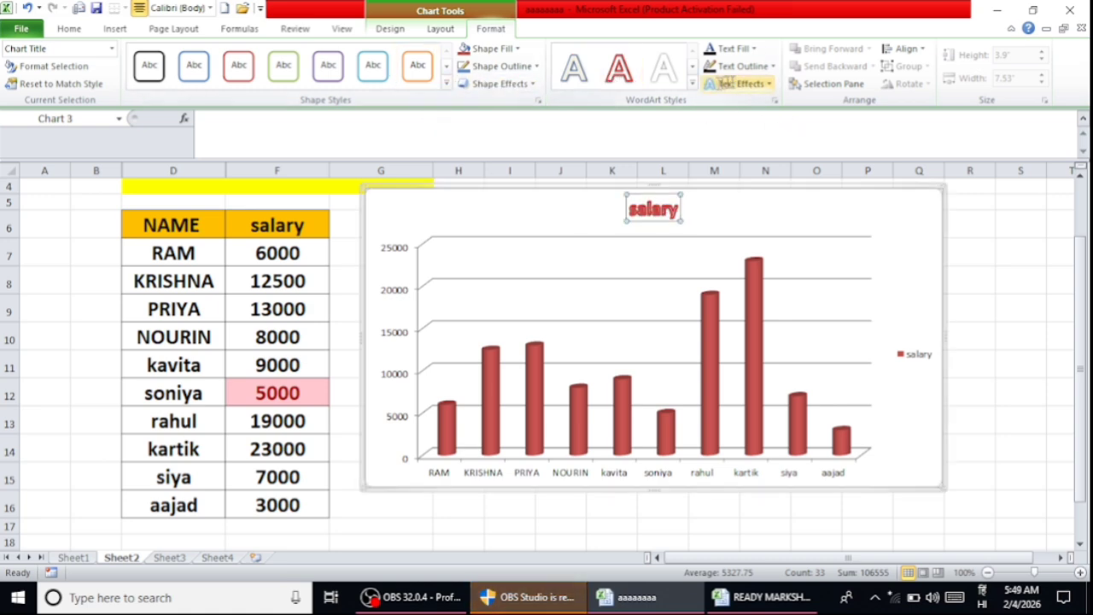
pyautogui.click(768, 82)
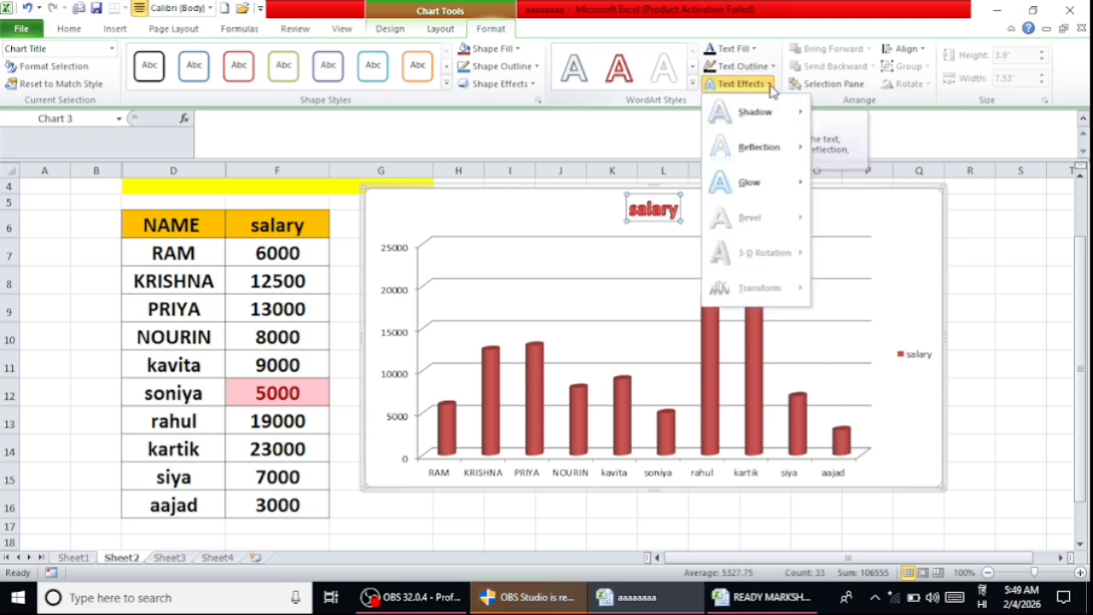
pyautogui.moveTo(761, 185)
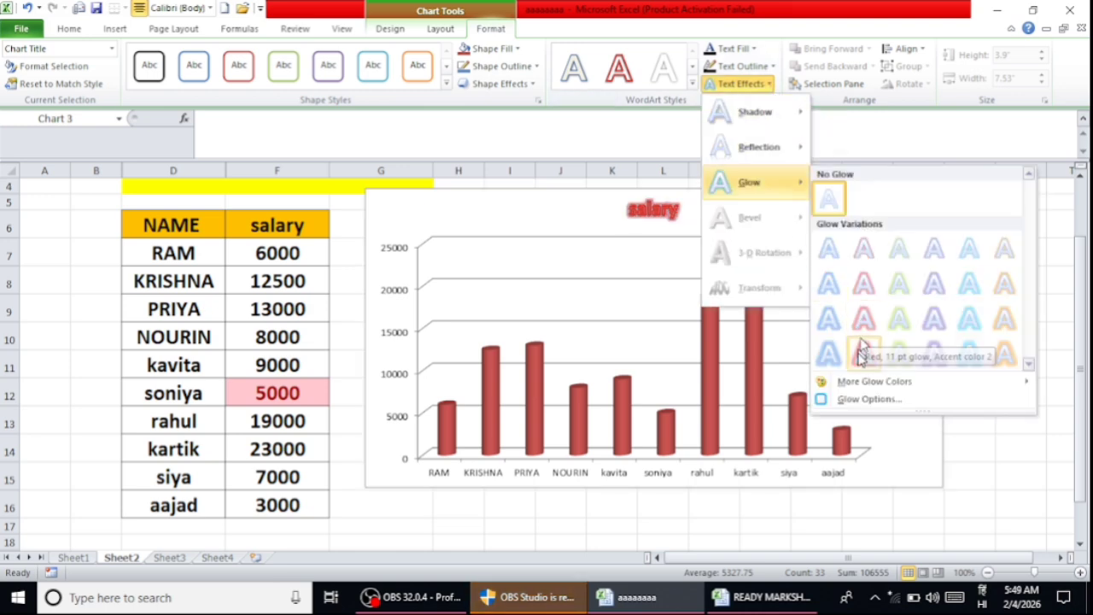
pyautogui.click(772, 66)
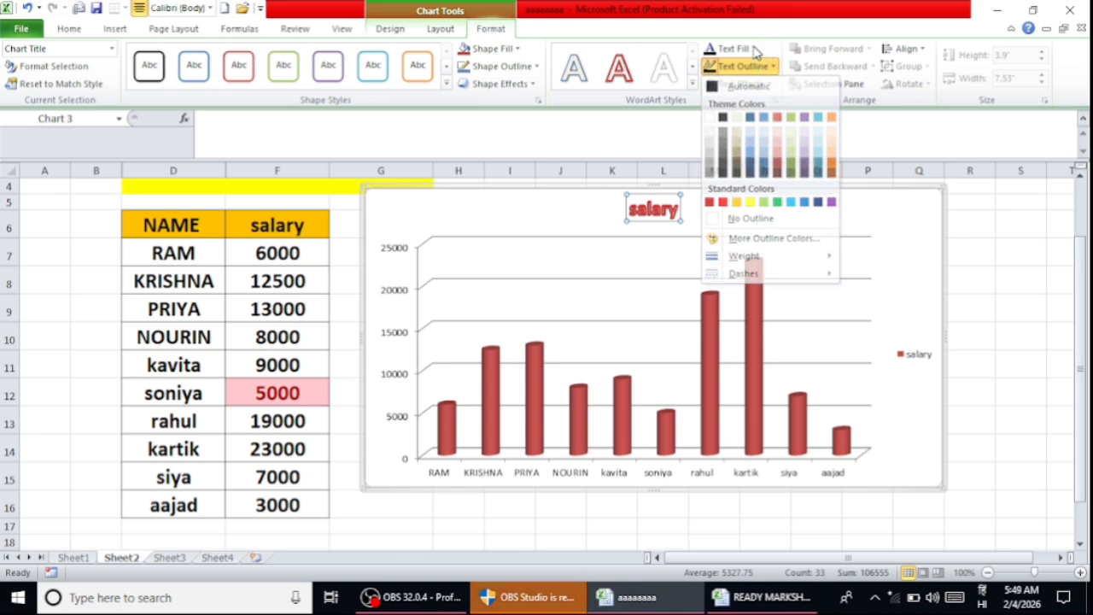
pyautogui.click(754, 49)
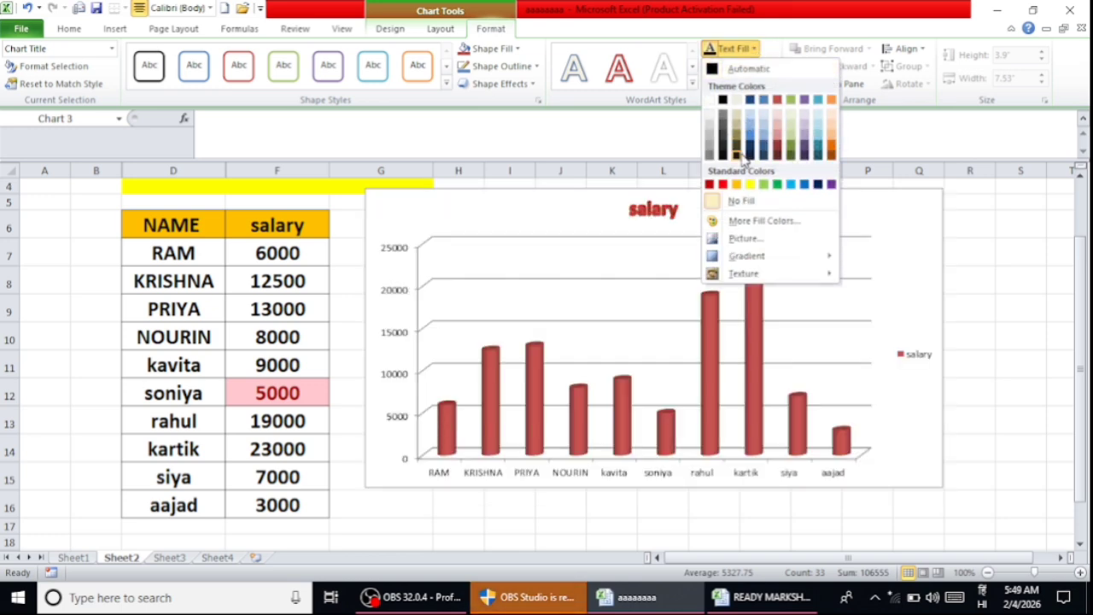
pyautogui.click(891, 229)
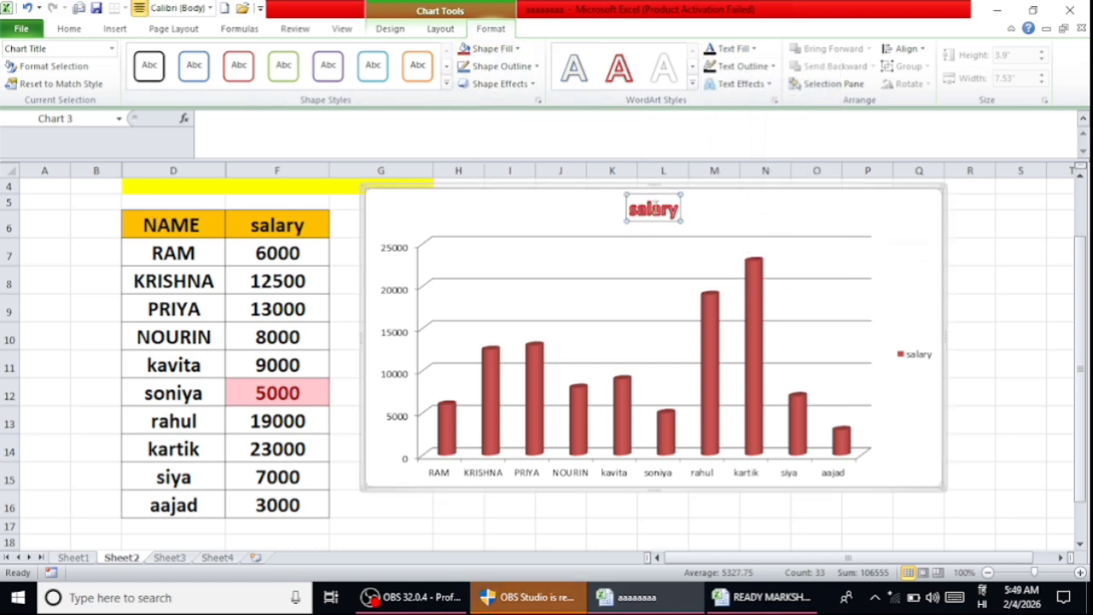
pyautogui.click(518, 49)
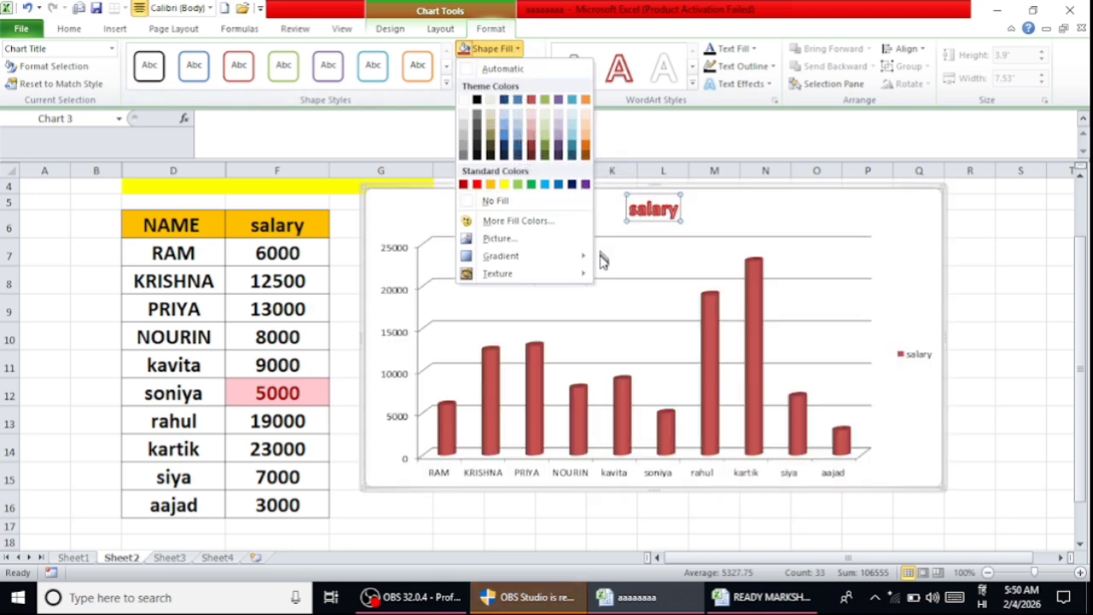
pyautogui.click(600, 262)
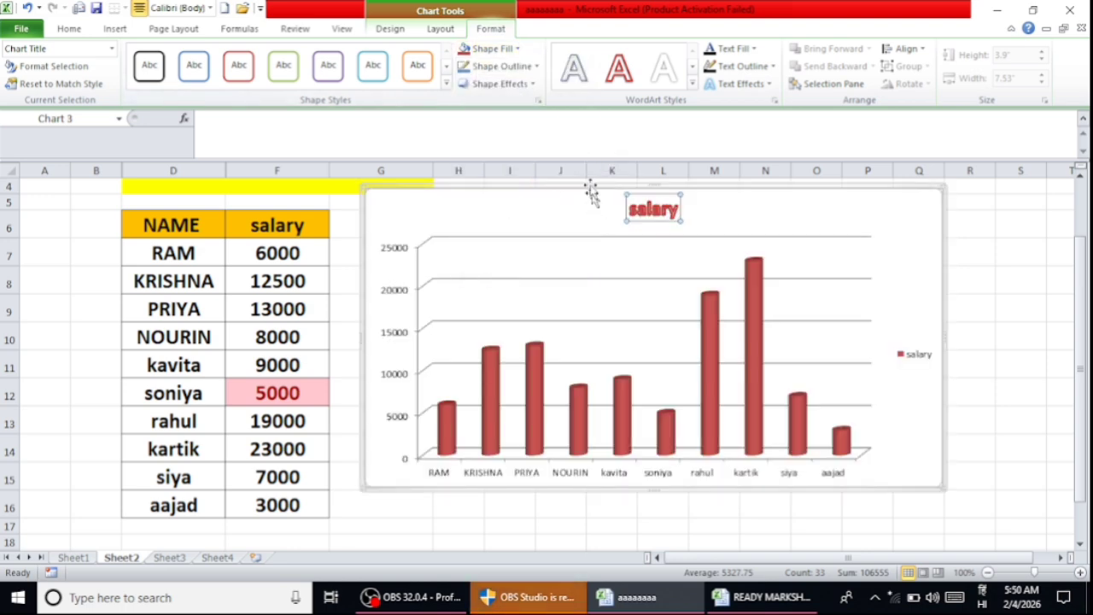
# Give the chart area the aqua colored outline shape style and set the outline weight to 6 pt
pyautogui.click(615, 226)
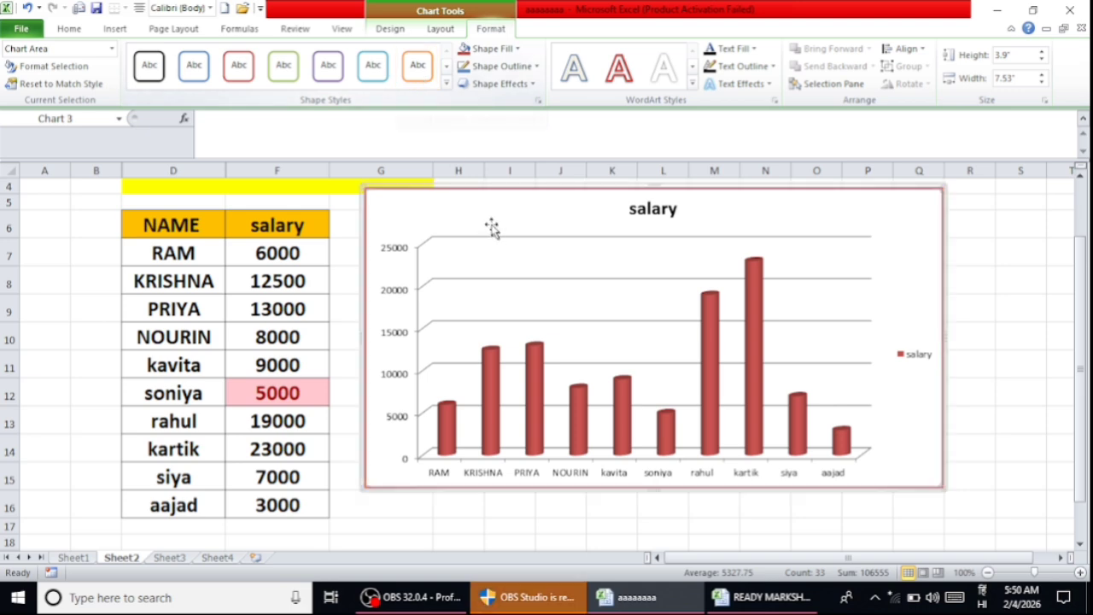
pyautogui.click(382, 75)
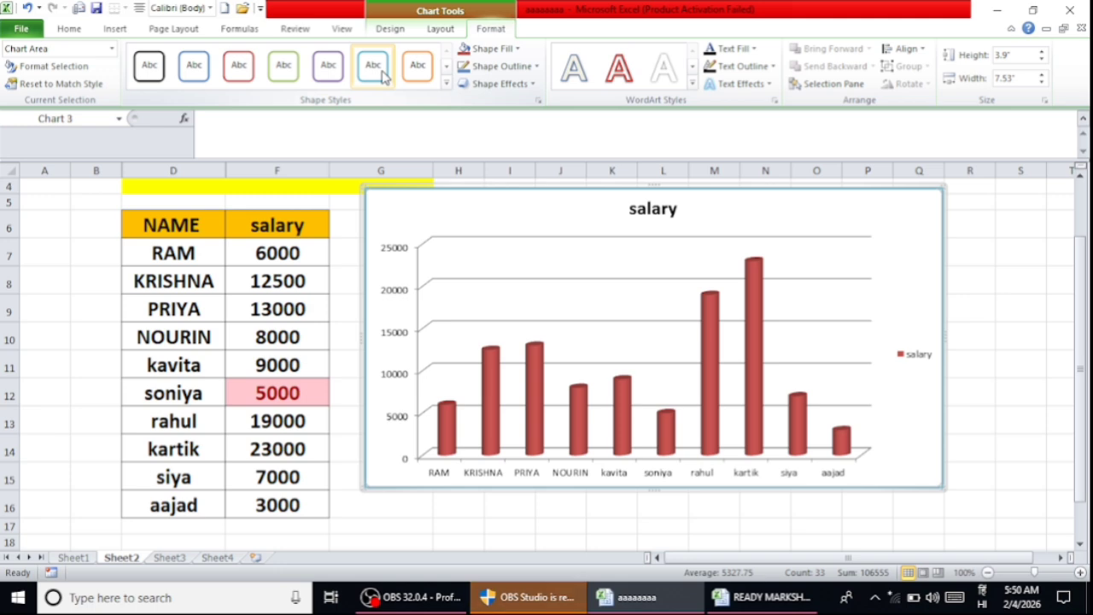
pyautogui.click(537, 68)
pyautogui.moveTo(513, 260)
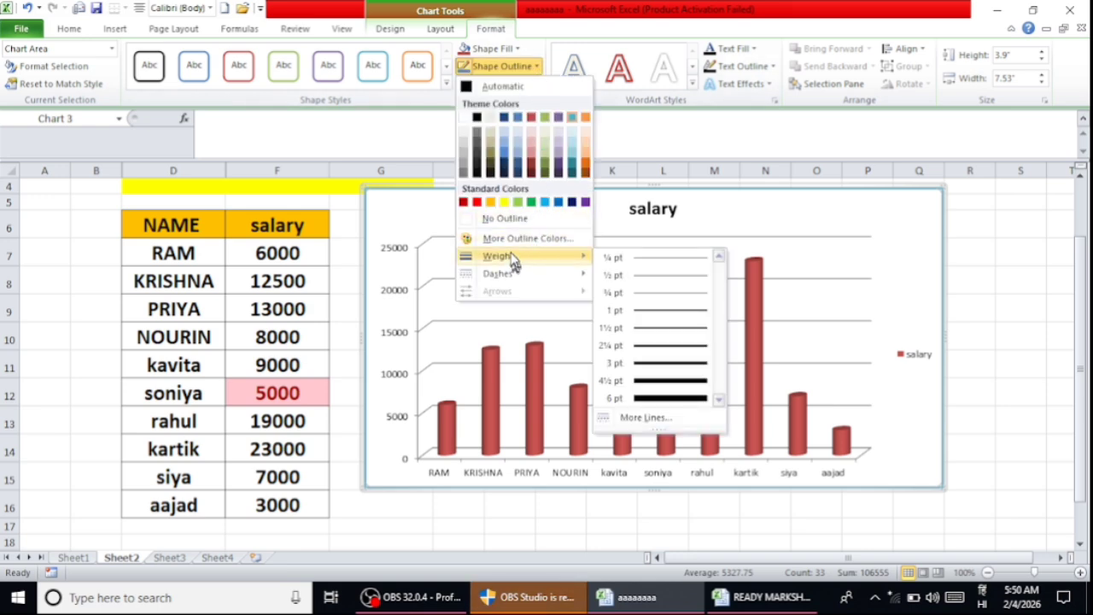
pyautogui.click(644, 406)
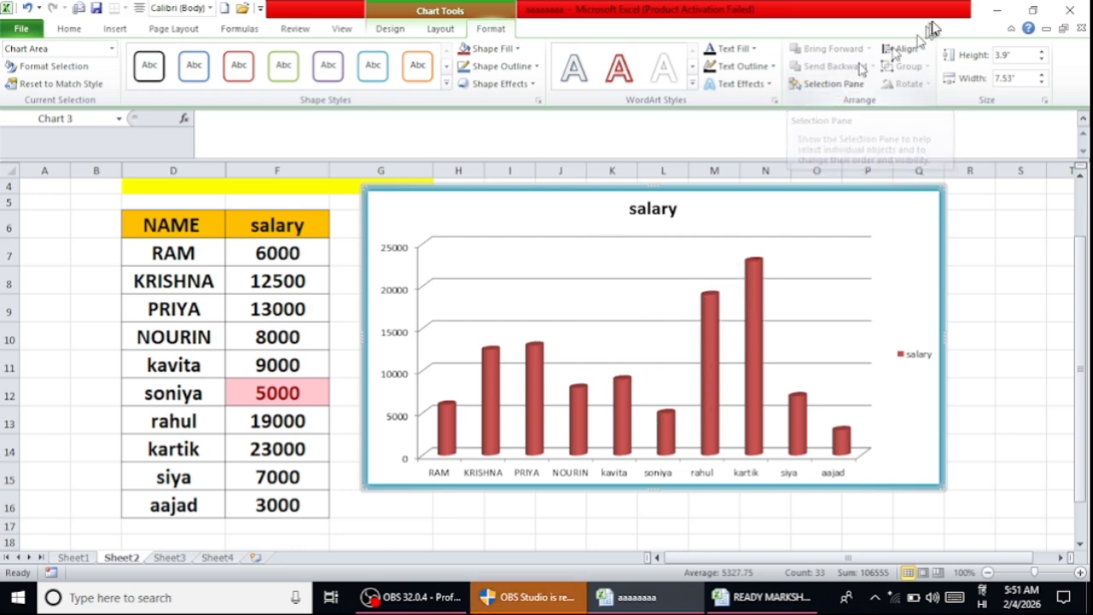
# Increase the chart height to 4.8"
pyautogui.click(1043, 57)
pyautogui.click(1042, 56)
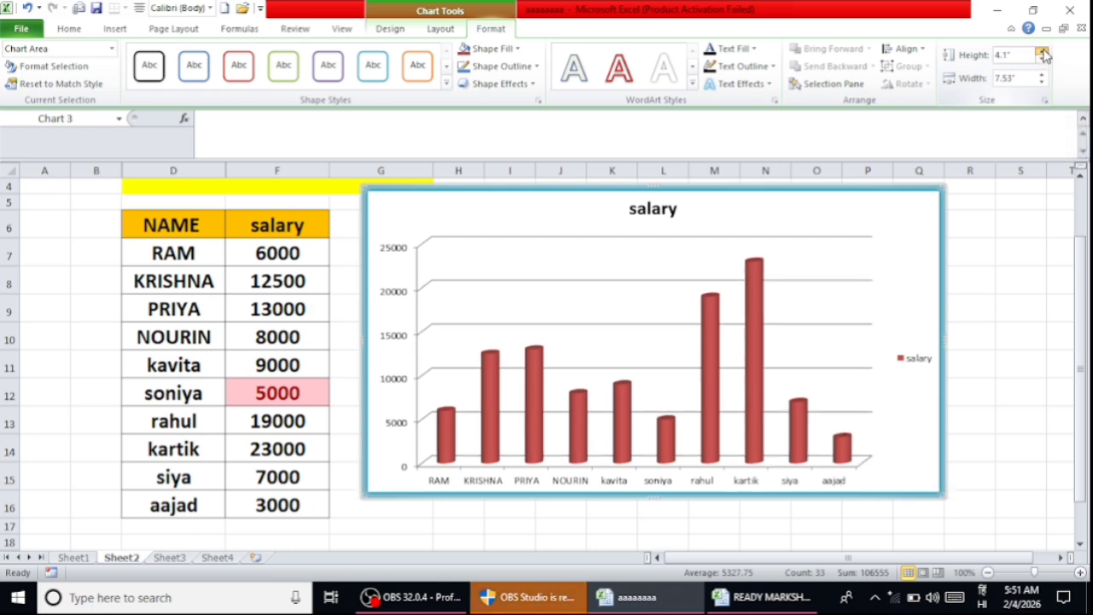
pyautogui.click(1042, 57)
pyautogui.click(1043, 57)
pyautogui.click(1043, 57)
pyautogui.click(1042, 52)
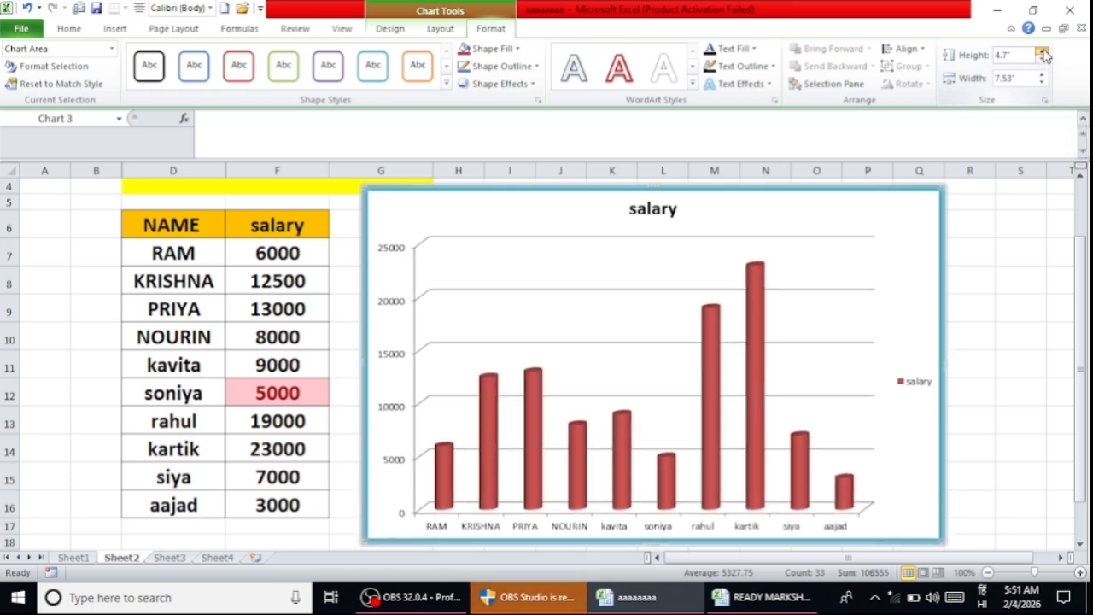
pyautogui.click(1042, 51)
pyautogui.click(1043, 51)
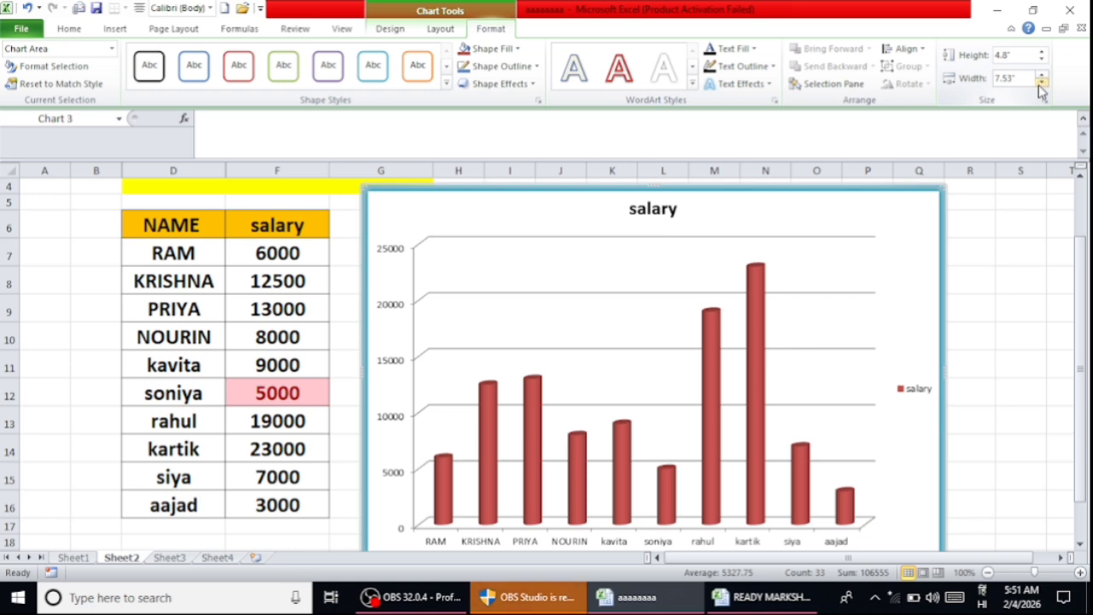
# Increase the chart width to 8.8"
pyautogui.click(1042, 83)
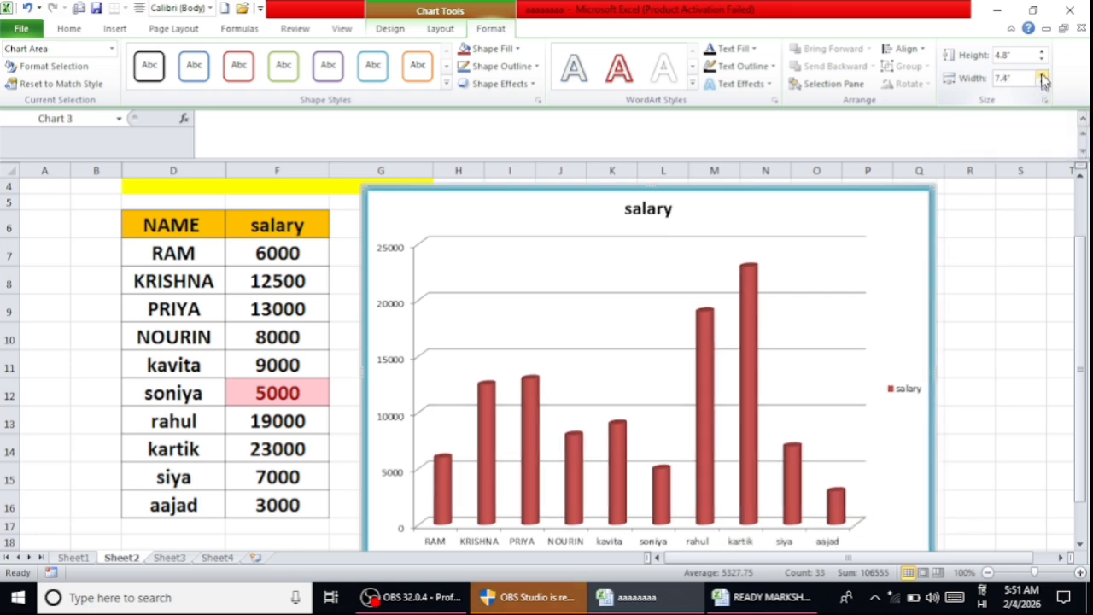
pyautogui.click(1043, 76)
pyautogui.click(1043, 76)
pyautogui.click(1043, 76)
pyautogui.click(1042, 76)
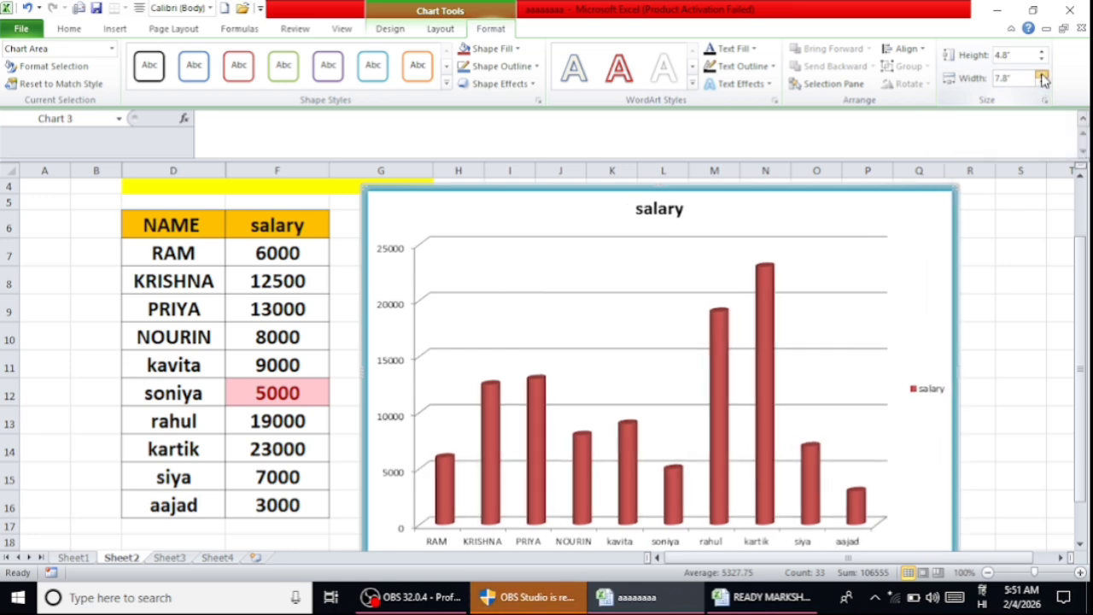
pyautogui.click(1043, 76)
pyautogui.click(1043, 76)
pyautogui.click(1043, 76)
pyautogui.click(1043, 76)
pyautogui.click(1043, 76)
pyautogui.click(1043, 76)
pyautogui.click(1042, 76)
pyautogui.click(1043, 76)
pyautogui.click(1042, 76)
pyautogui.click(1042, 76)
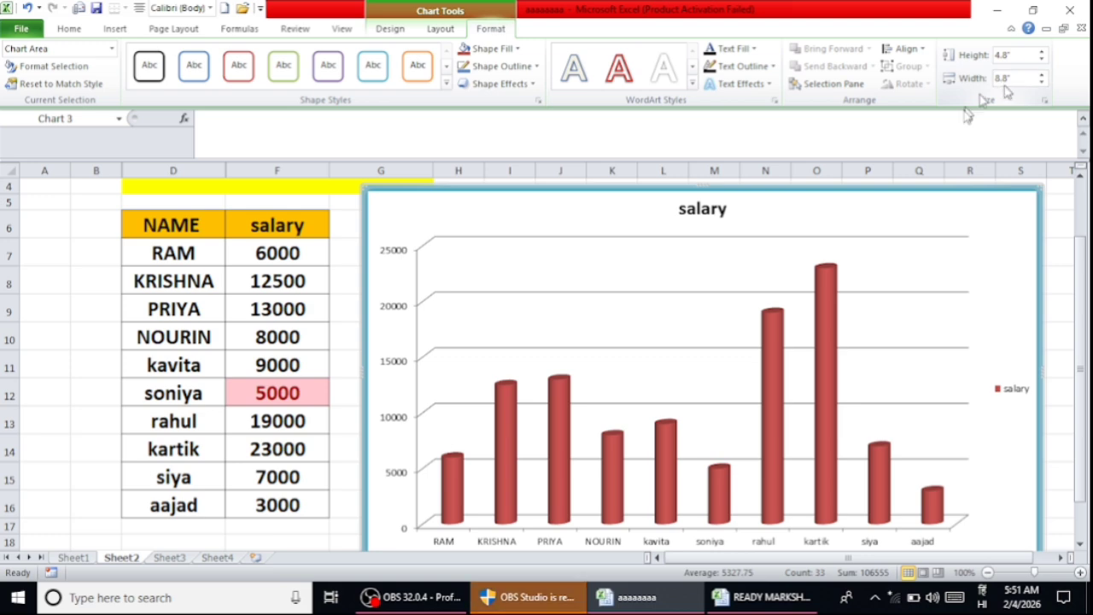
# Draw an Up Arrow block shape about 0.42" high and 2.06" wide below the salary table
pyautogui.scroll(-1, 977, 367)
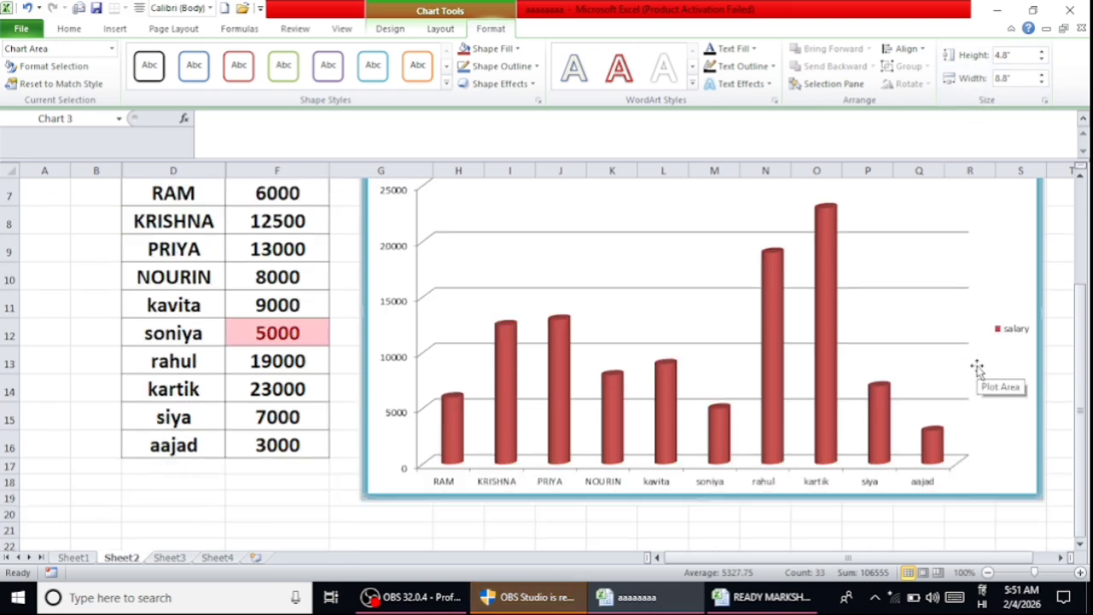
pyautogui.scroll(1, 977, 367)
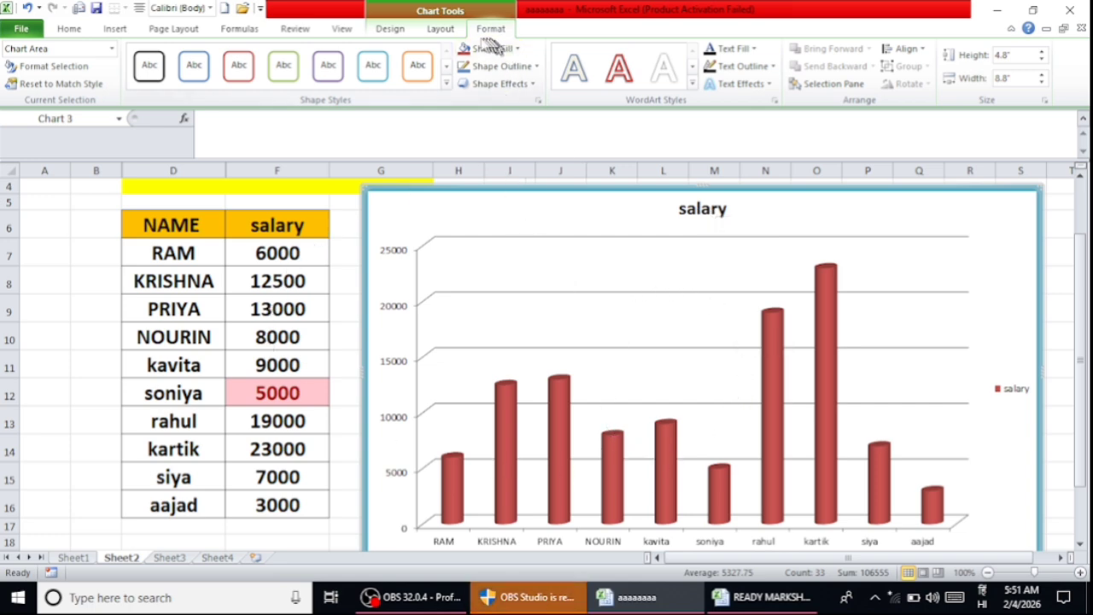
pyautogui.click(441, 29)
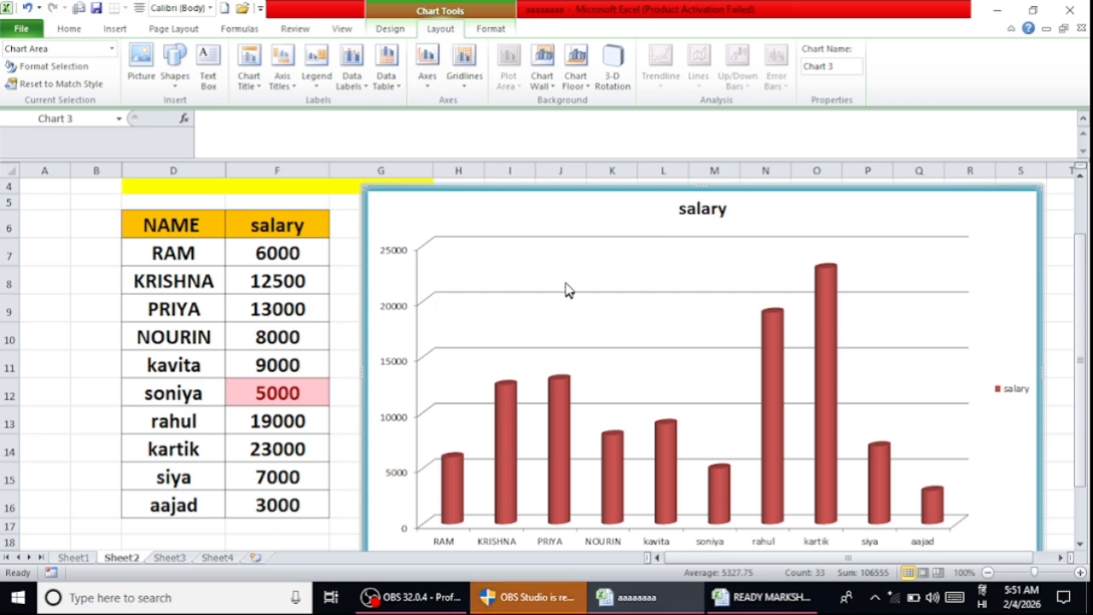
pyautogui.click(175, 86)
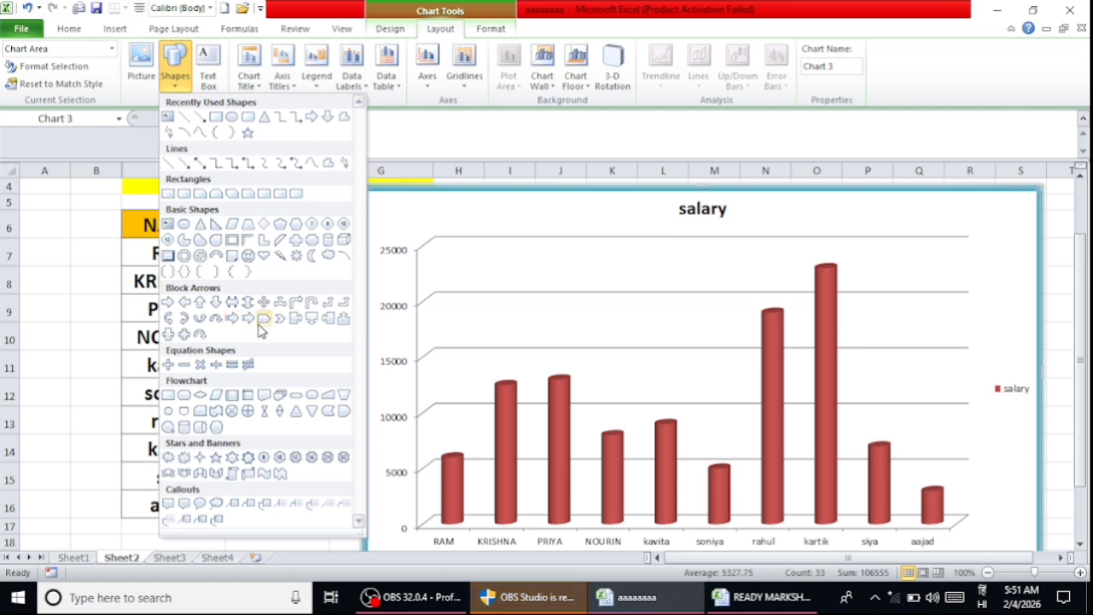
pyautogui.click(202, 304)
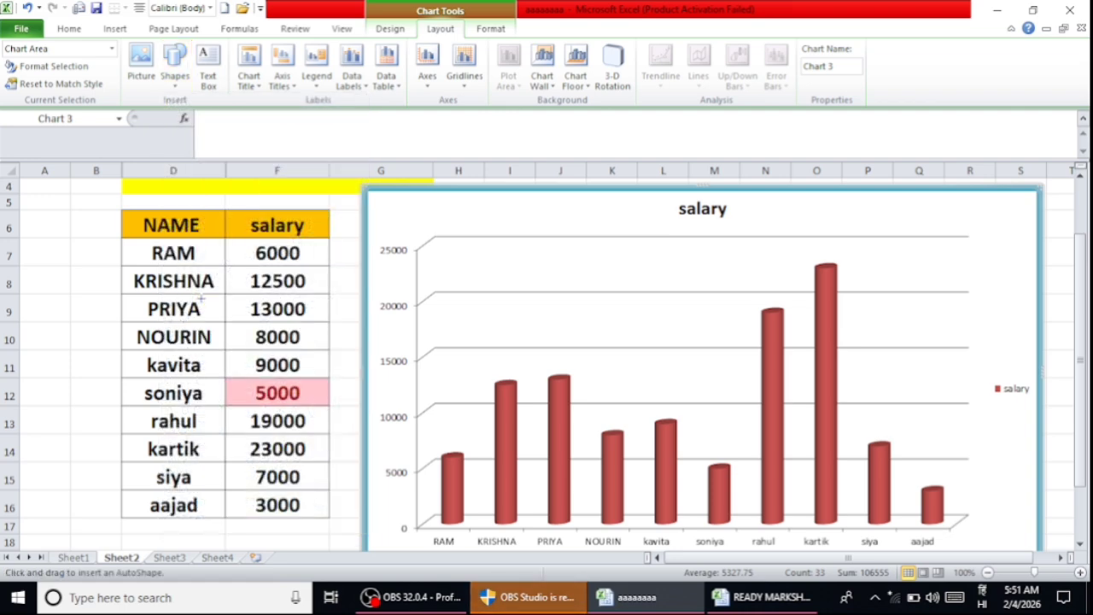
pyautogui.scroll(-1, 202, 303)
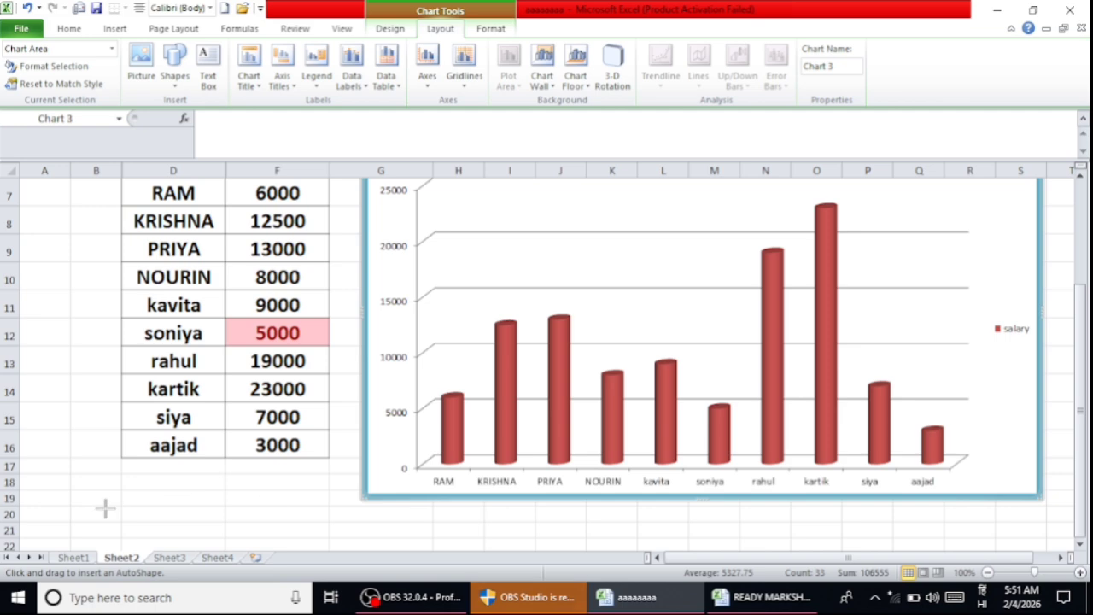
pyautogui.moveTo(105, 509); pyautogui.dragTo(260, 531)
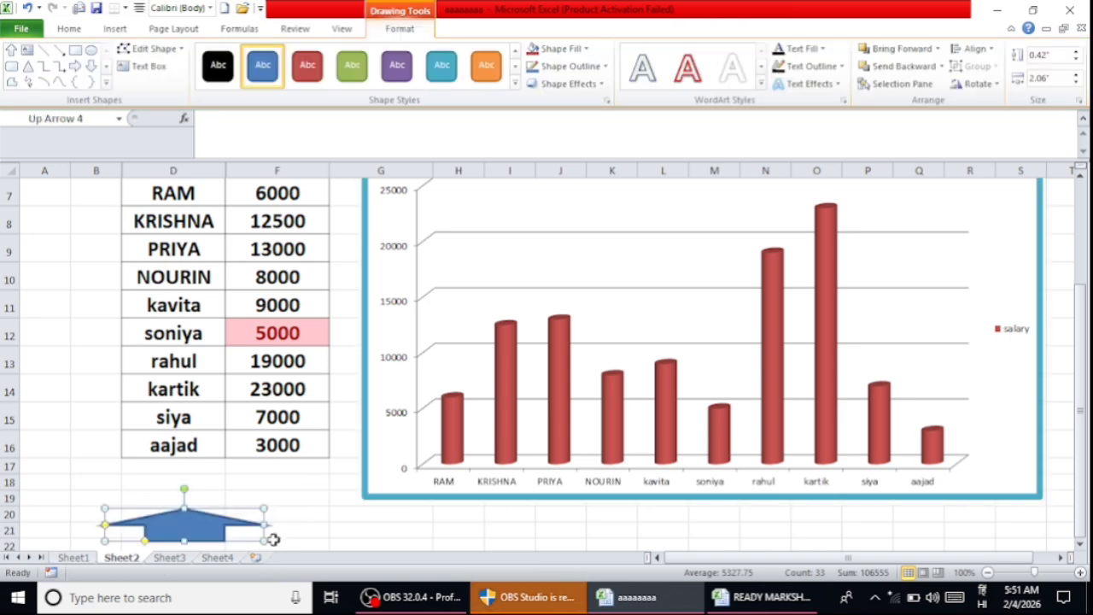
# Narrow the up arrow to about 0.9" wide and 0.41" high and place it below the chart
pyautogui.moveTo(270, 540); pyautogui.dragTo(446, 386)
pyautogui.scroll(2, 549, 444)
pyautogui.scroll(-1, 495, 559)
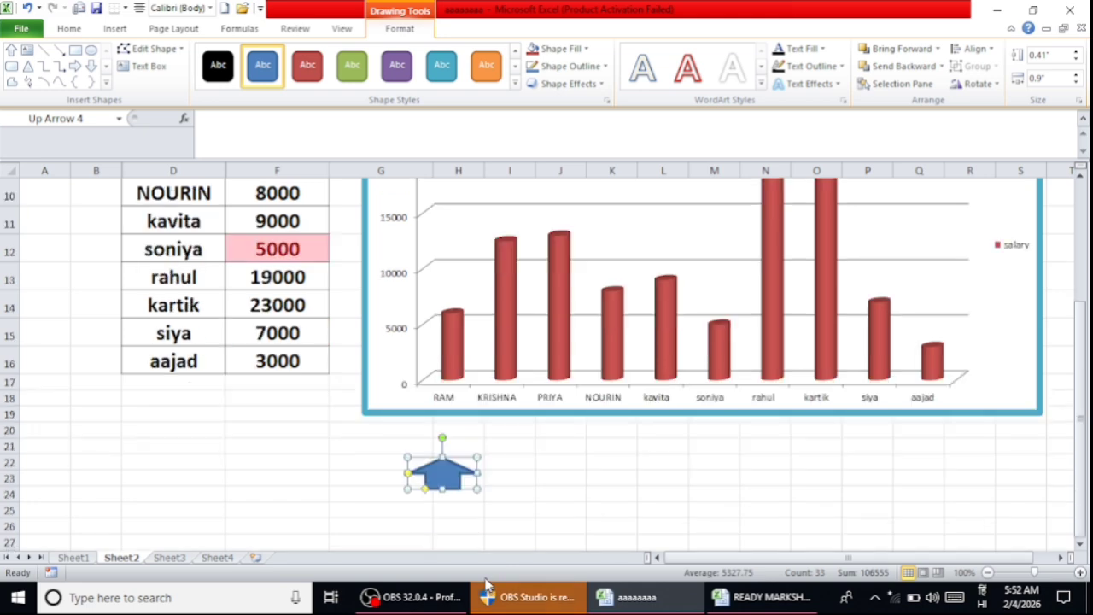
pyautogui.scroll(2, 493, 337)
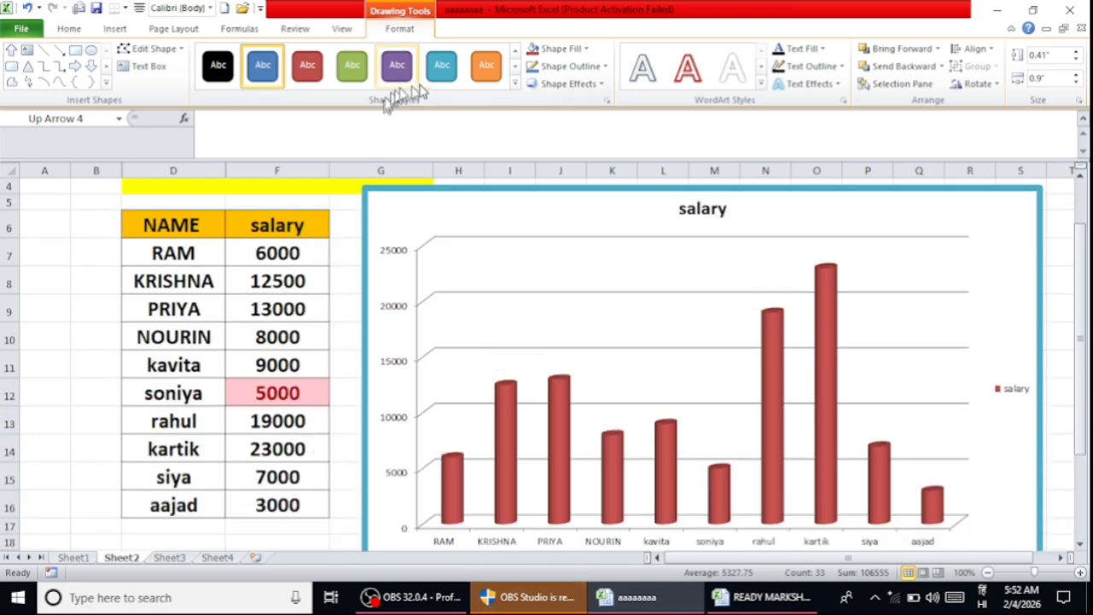
pyautogui.scroll(-1, 512, 402)
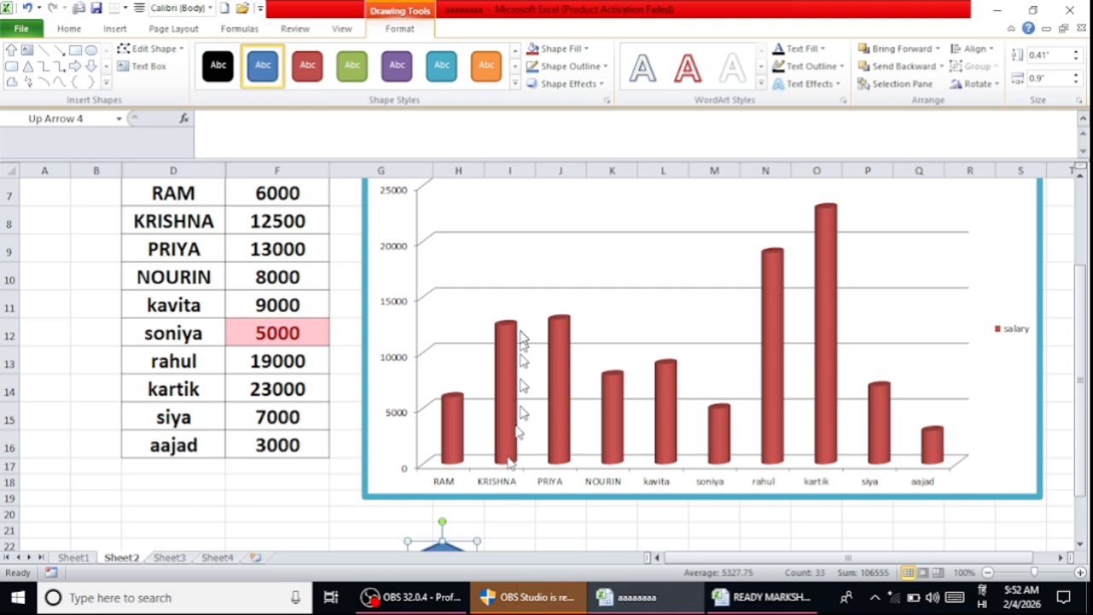
pyautogui.click(525, 283)
pyautogui.scroll(2, 524, 280)
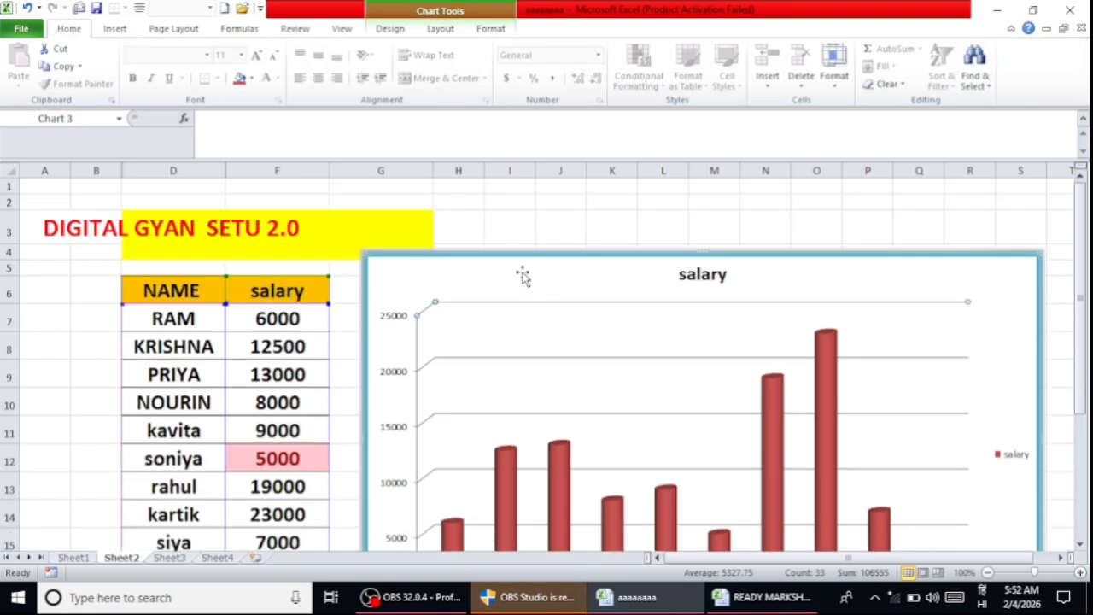
pyautogui.click(440, 29)
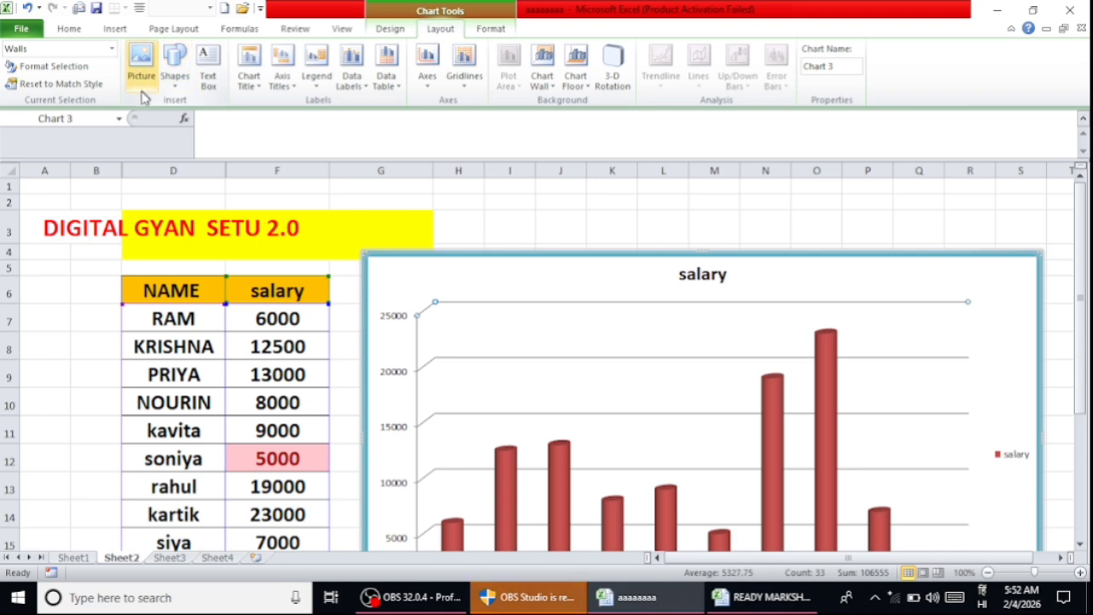
pyautogui.scroll(-2, 286, 342)
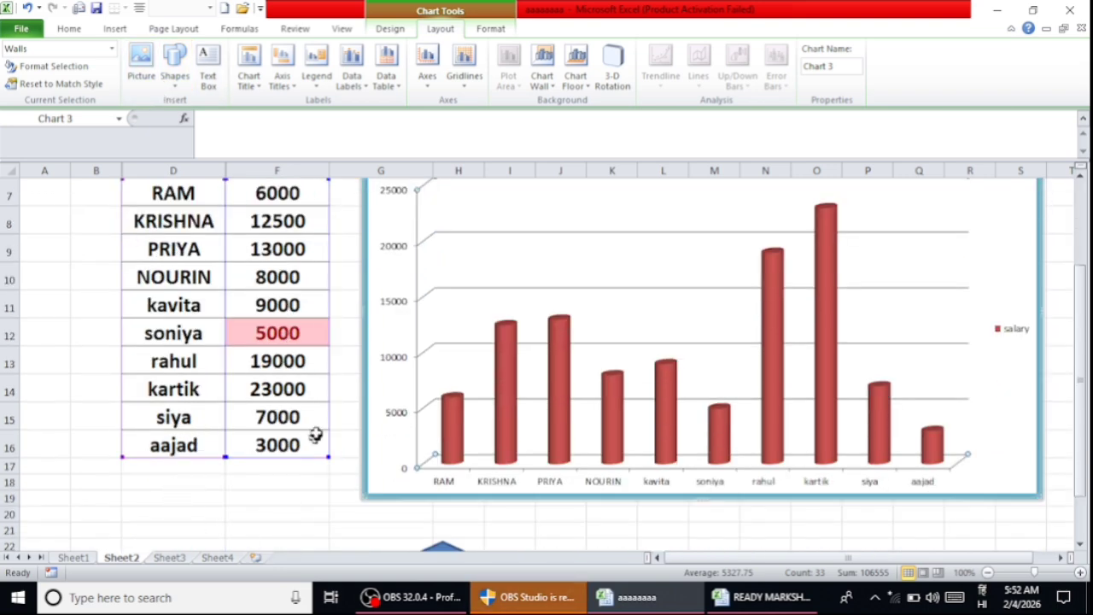
pyautogui.scroll(2, 317, 434)
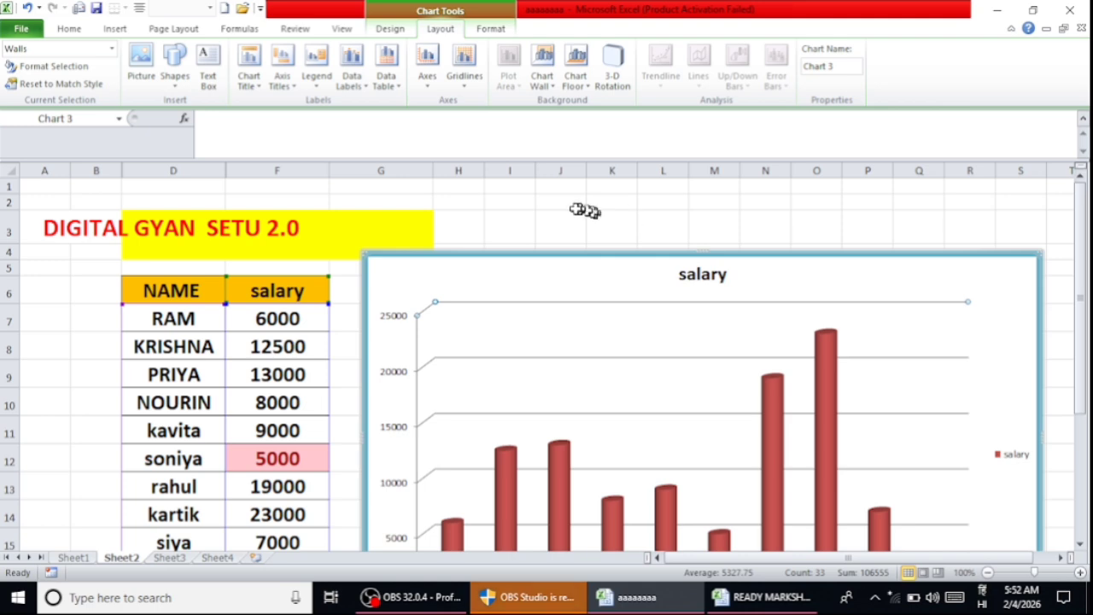
pyautogui.moveTo(581, 207); pyautogui.dragTo(781, 238)
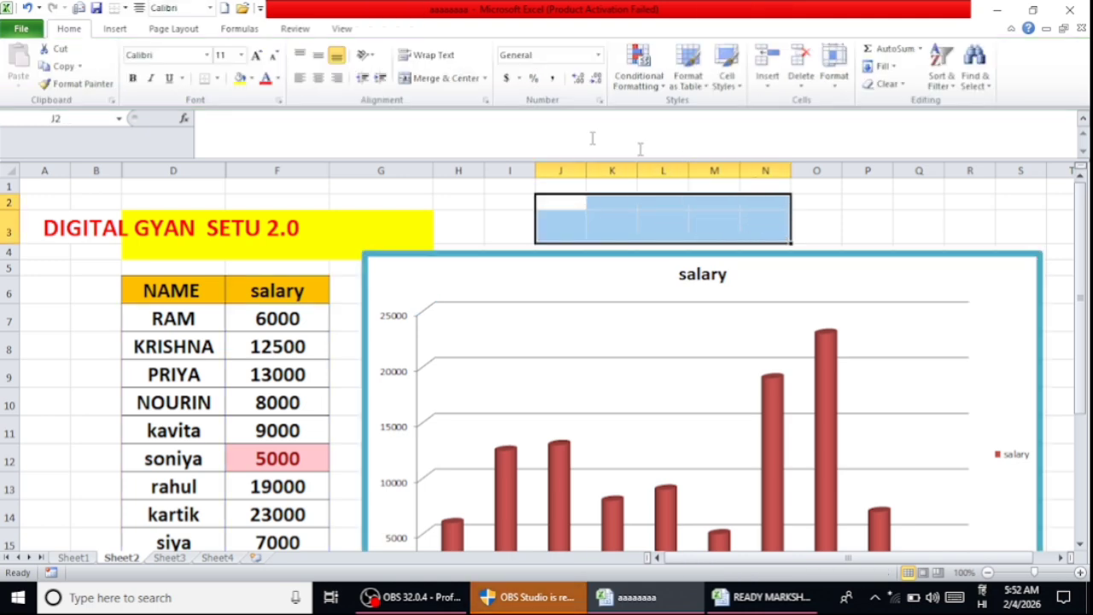
pyautogui.click(823, 220)
# Draw an empty text box above the chart, across columns J to N in rows 2 and 3
pyautogui.click(727, 303)
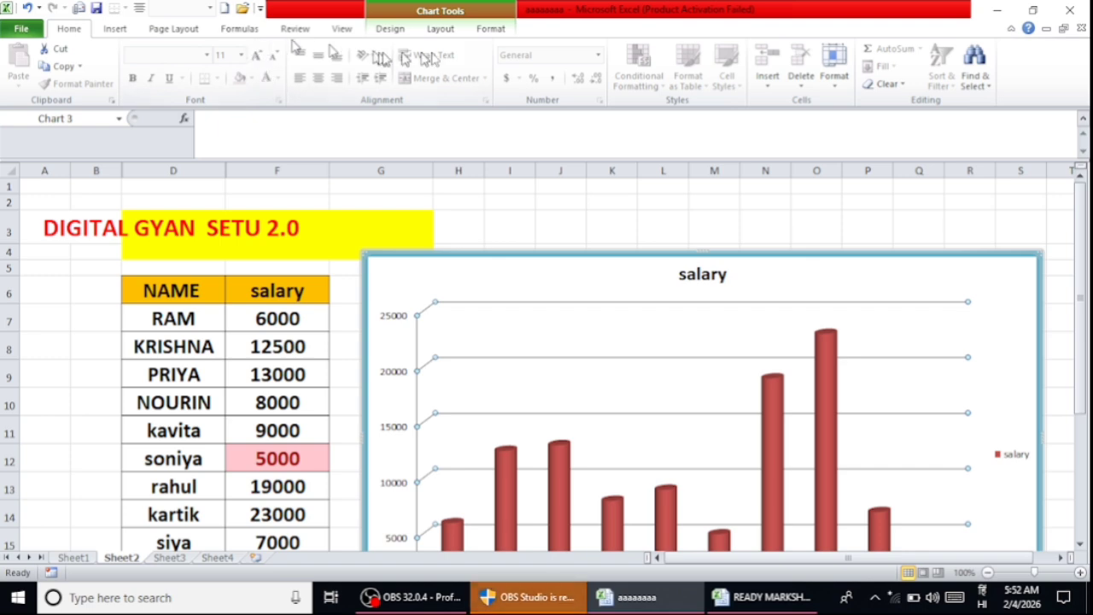
pyautogui.click(441, 28)
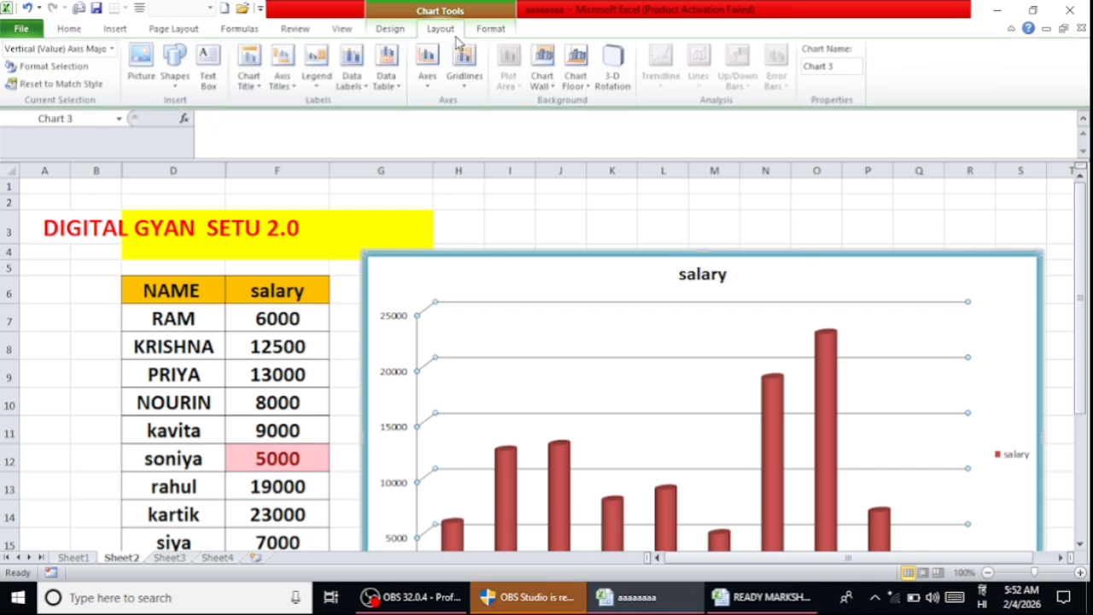
pyautogui.click(214, 79)
pyautogui.moveTo(552, 198); pyautogui.dragTo(792, 232)
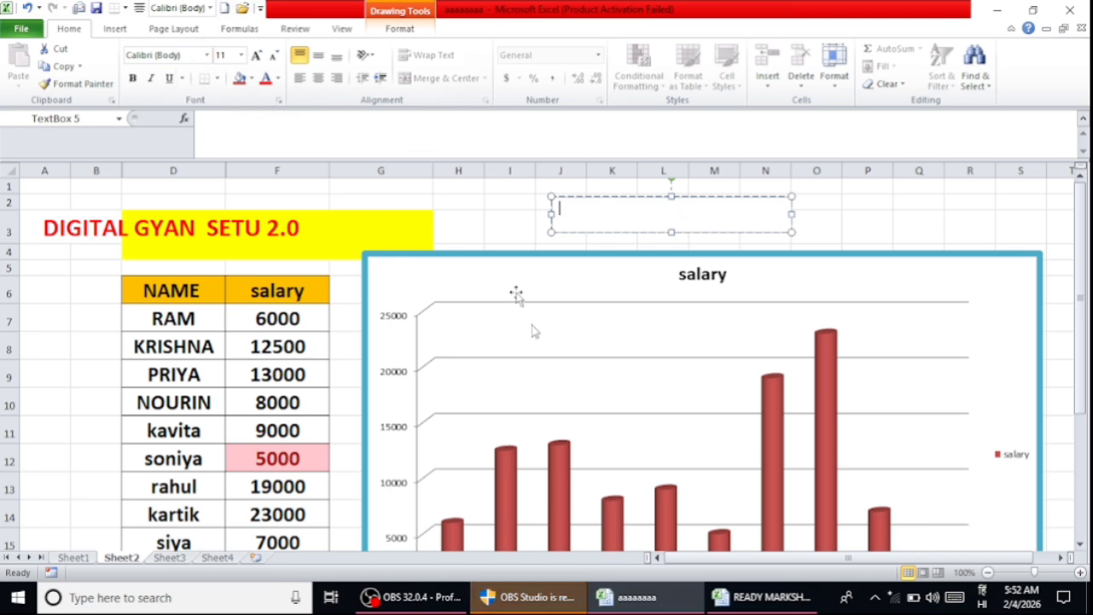
# Set the chart title to Centered Overlay Title so it lies over the plot without resizing the chart
pyautogui.click(639, 303)
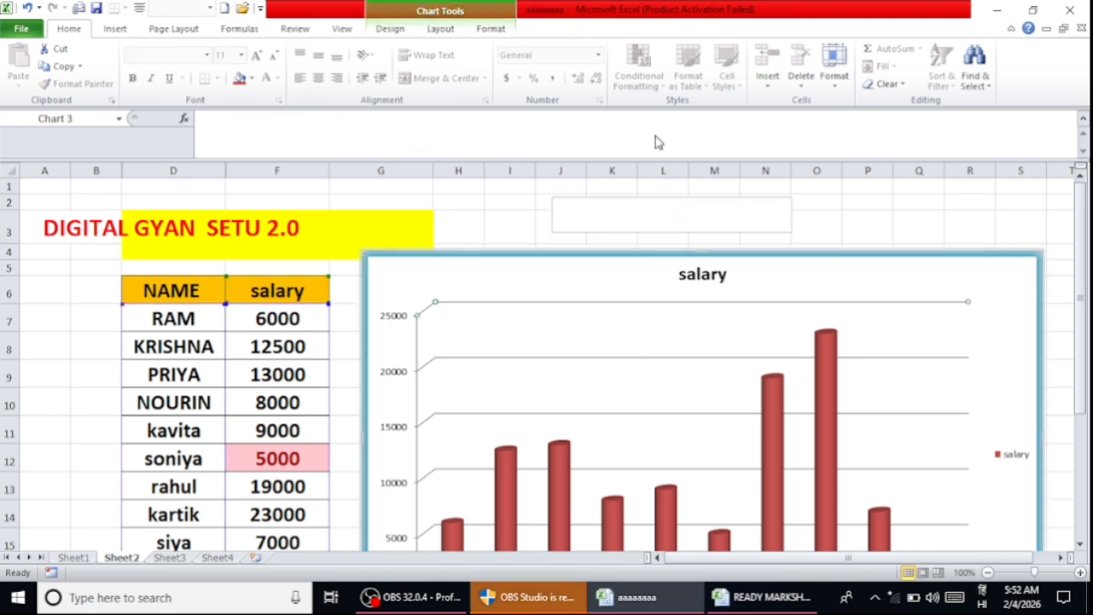
pyautogui.click(441, 29)
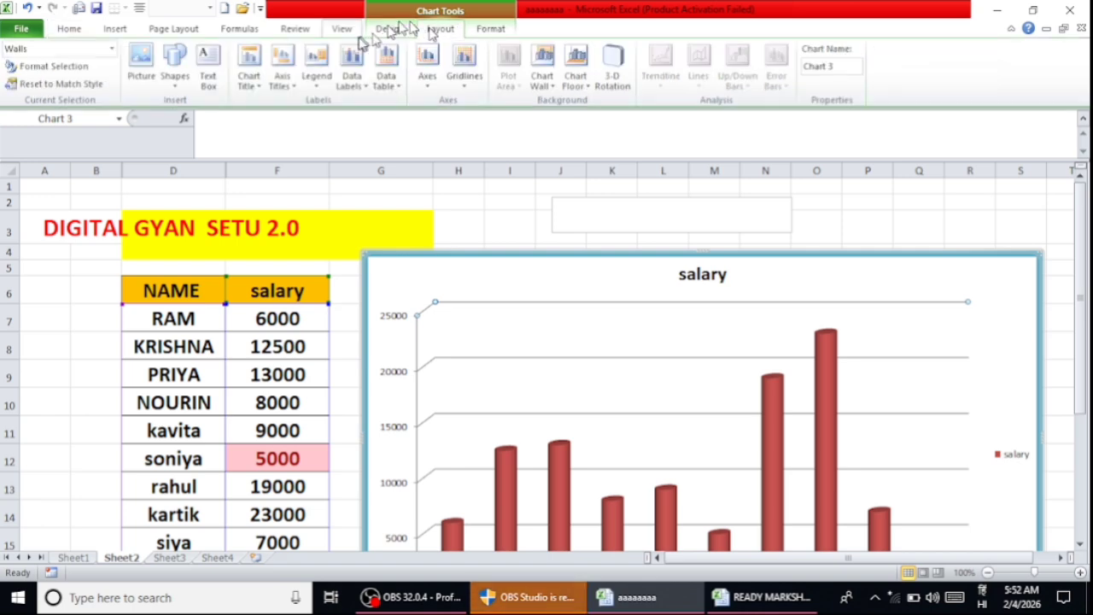
pyautogui.click(259, 86)
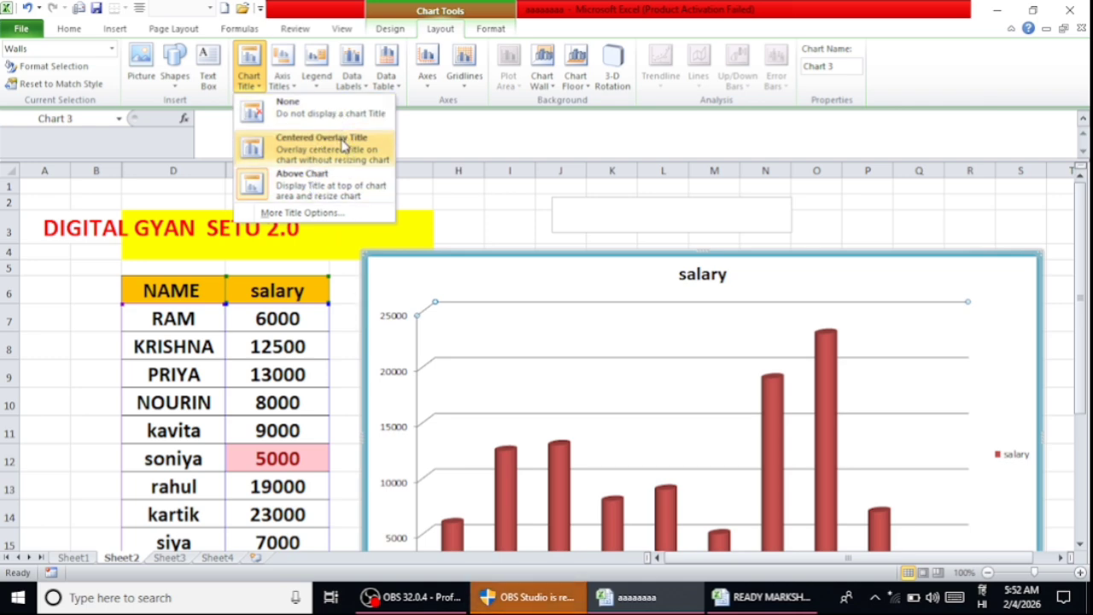
pyautogui.click(343, 146)
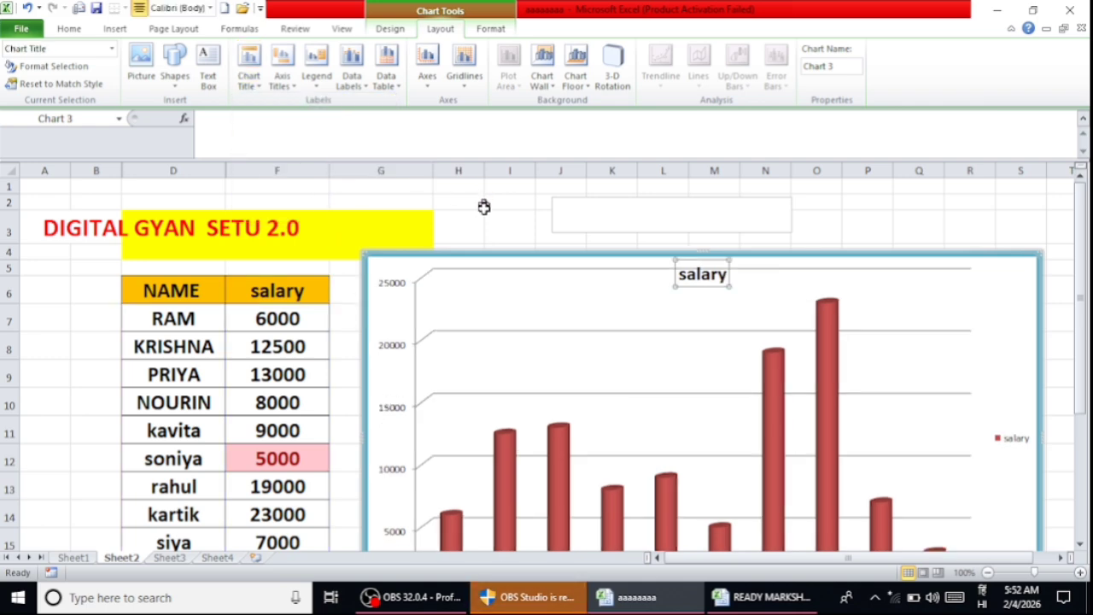
pyautogui.scroll(-1, 484, 206)
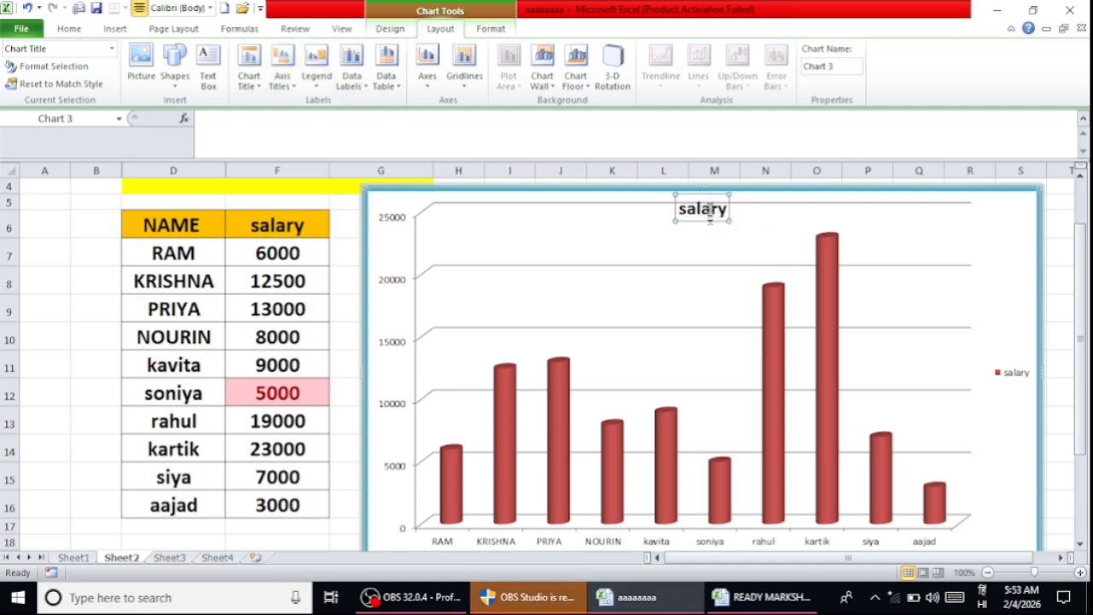
pyautogui.click(290, 85)
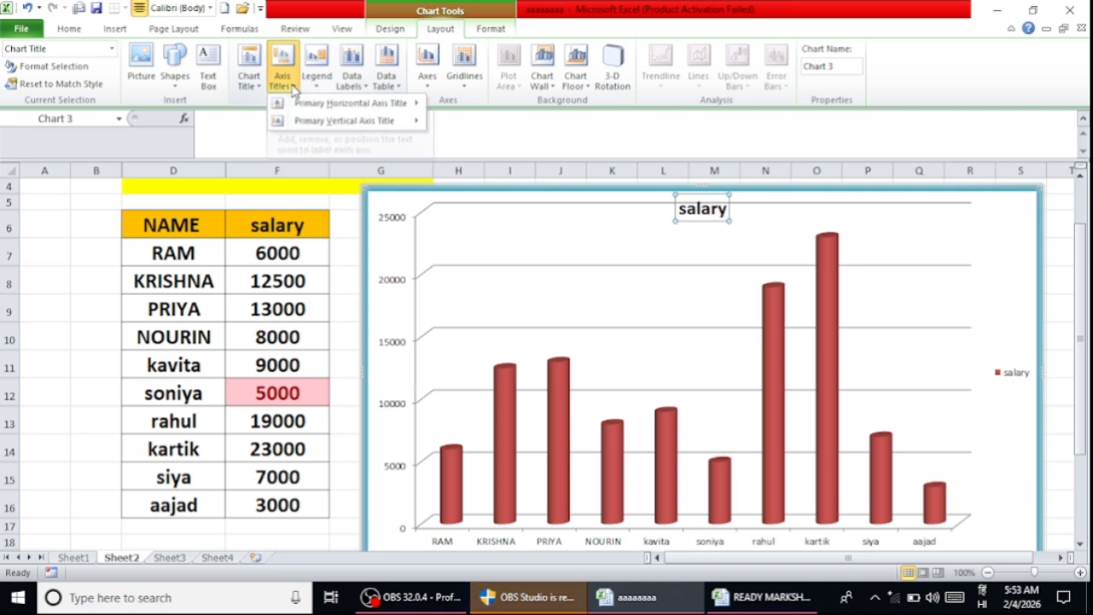
pyautogui.moveTo(299, 110)
pyautogui.moveTo(402, 119)
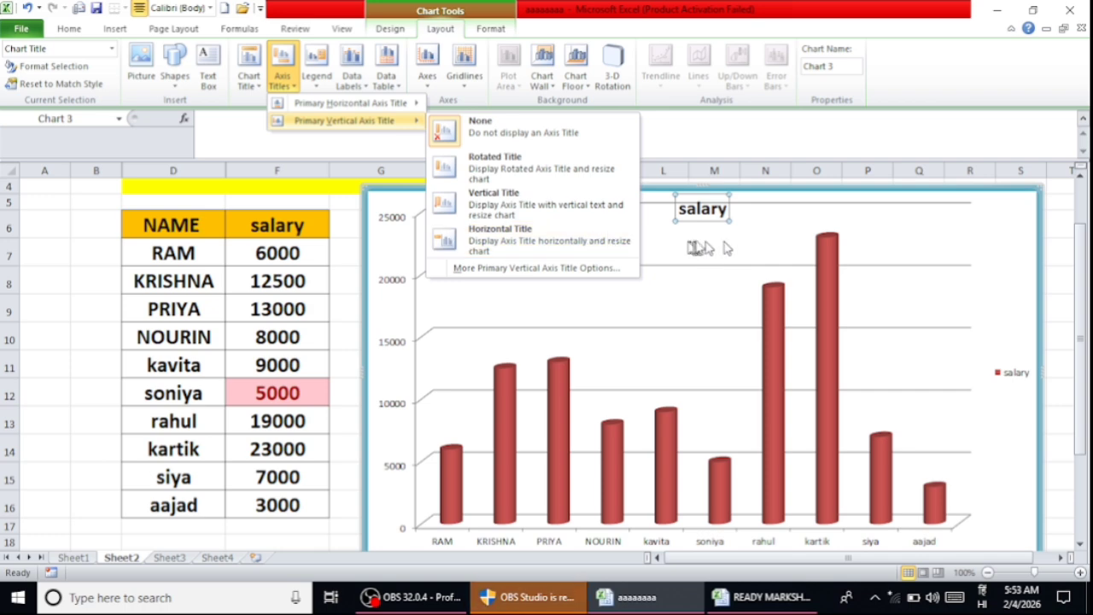
pyautogui.click(581, 237)
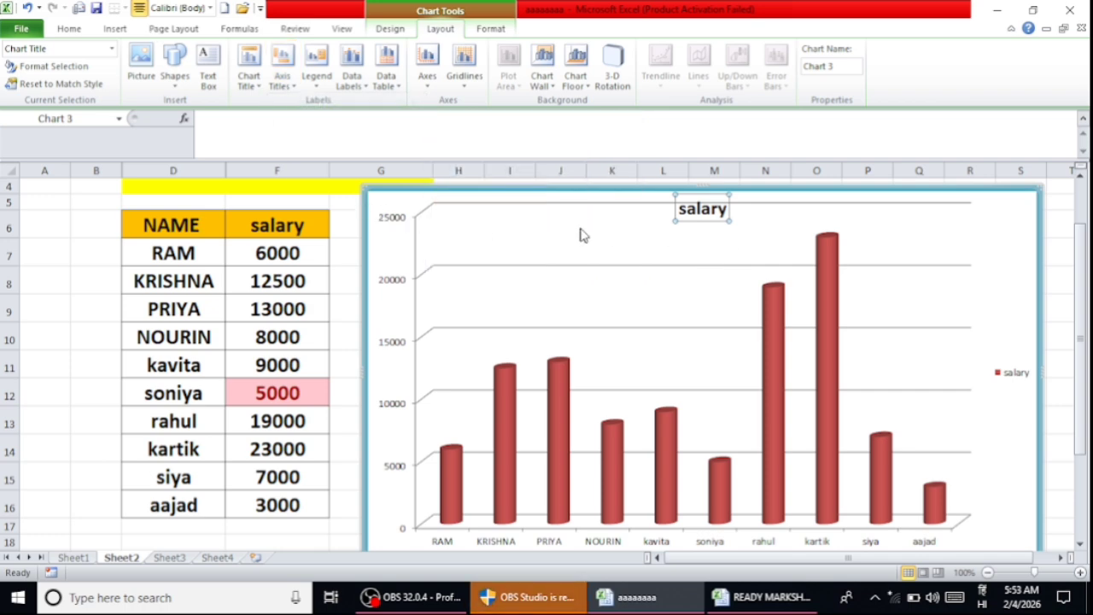
pyautogui.click(320, 85)
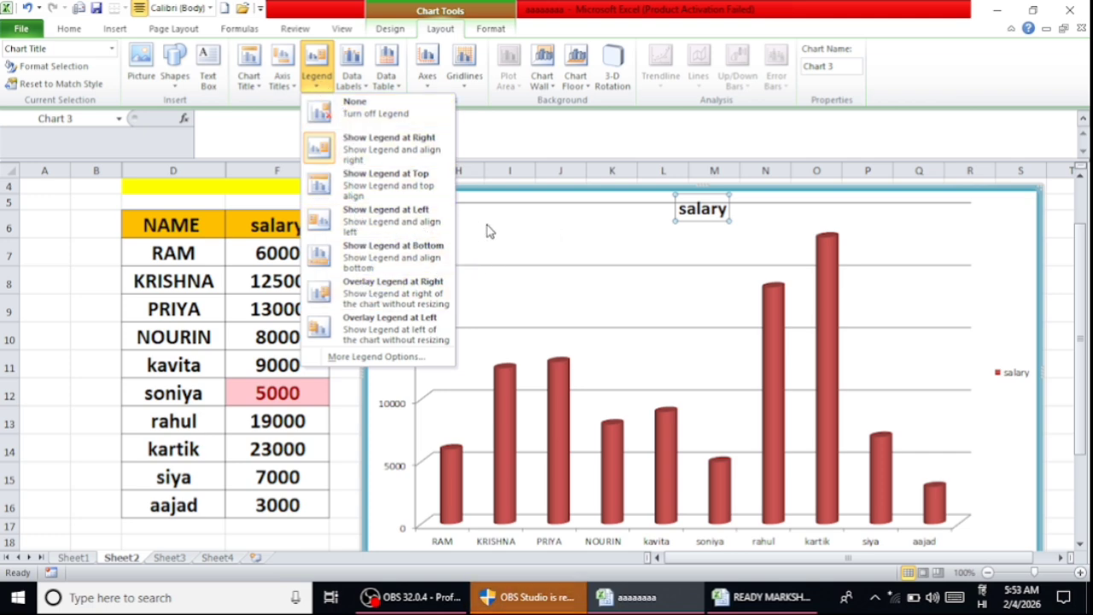
pyautogui.press('Escape')
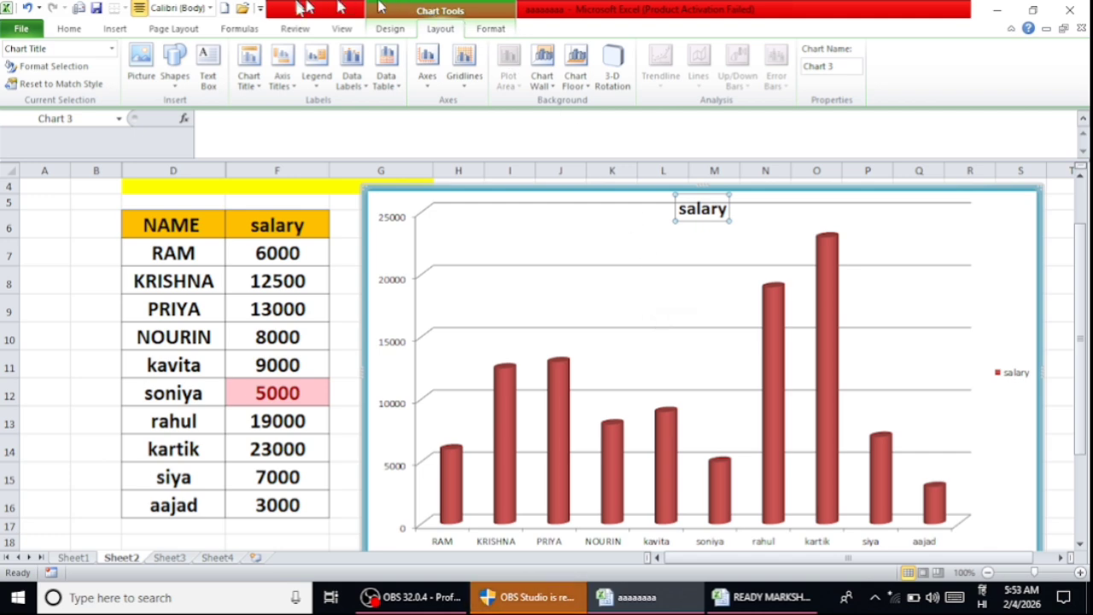
# Try the grayscale chart style and the second style with red columns on the salary chart
pyautogui.click(388, 28)
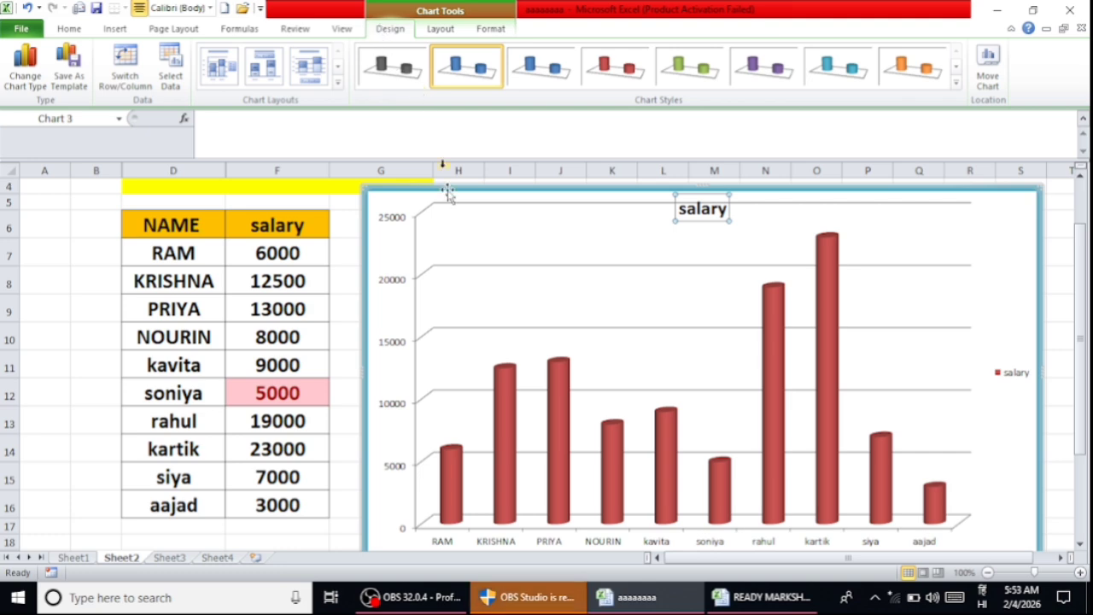
pyautogui.scroll(-1, 480, 287)
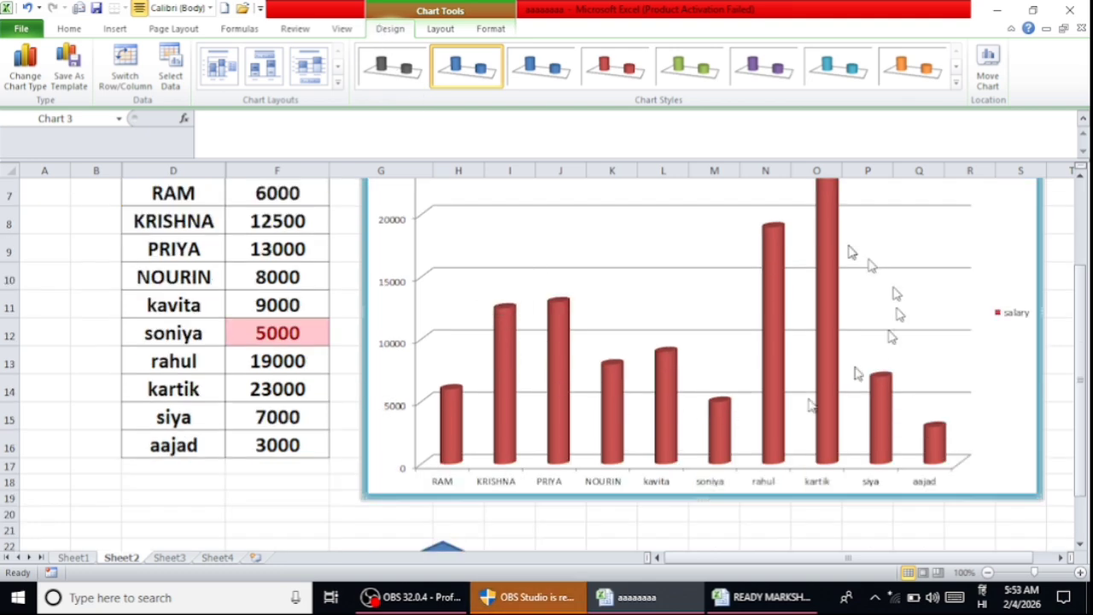
pyautogui.scroll(1, 758, 318)
pyautogui.click(669, 298)
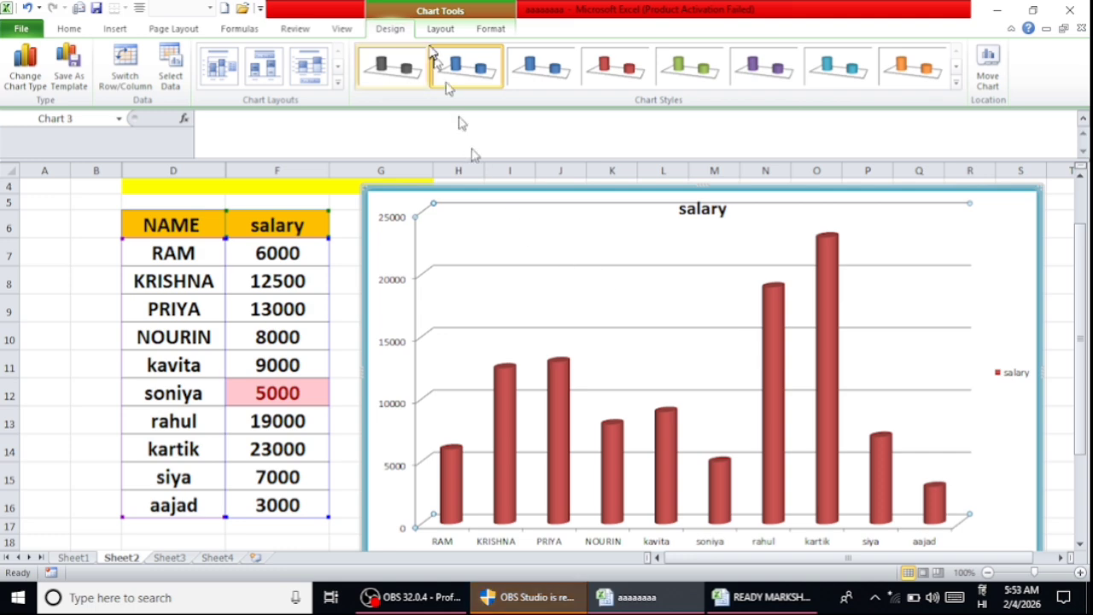
pyautogui.click(395, 72)
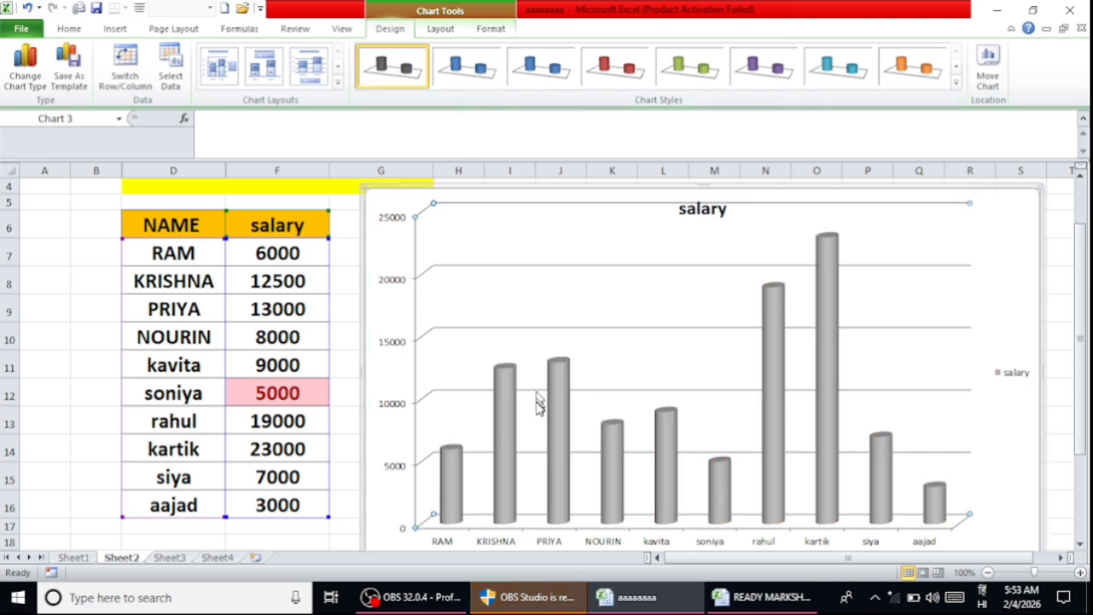
pyautogui.click(468, 70)
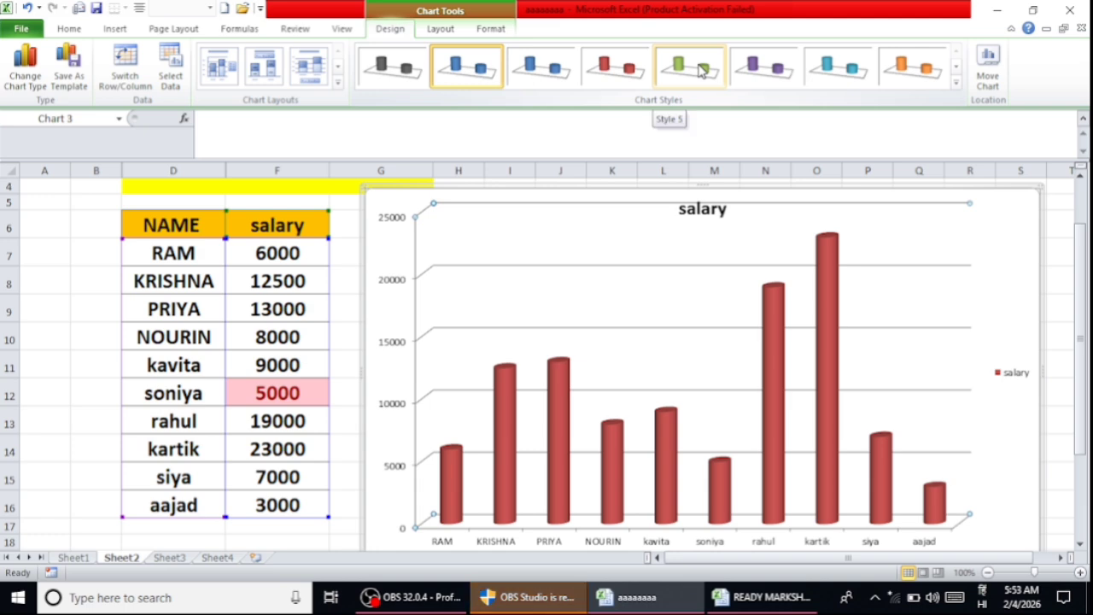
# Try the orange chart style with a white background and the orange style with a black background on the salary chart
pyautogui.click(925, 68)
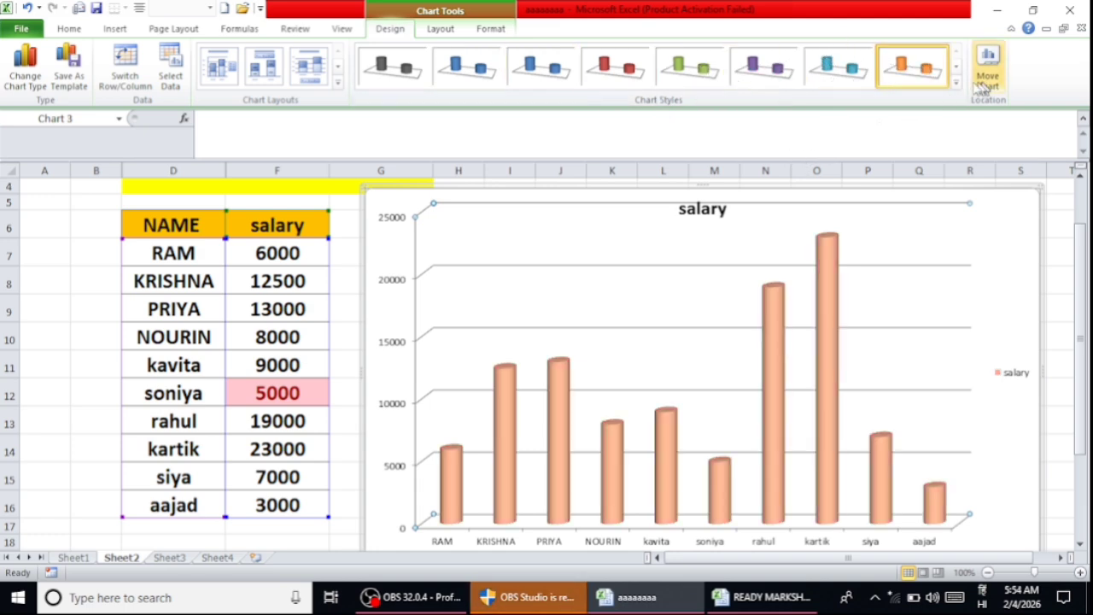
pyautogui.click(956, 82)
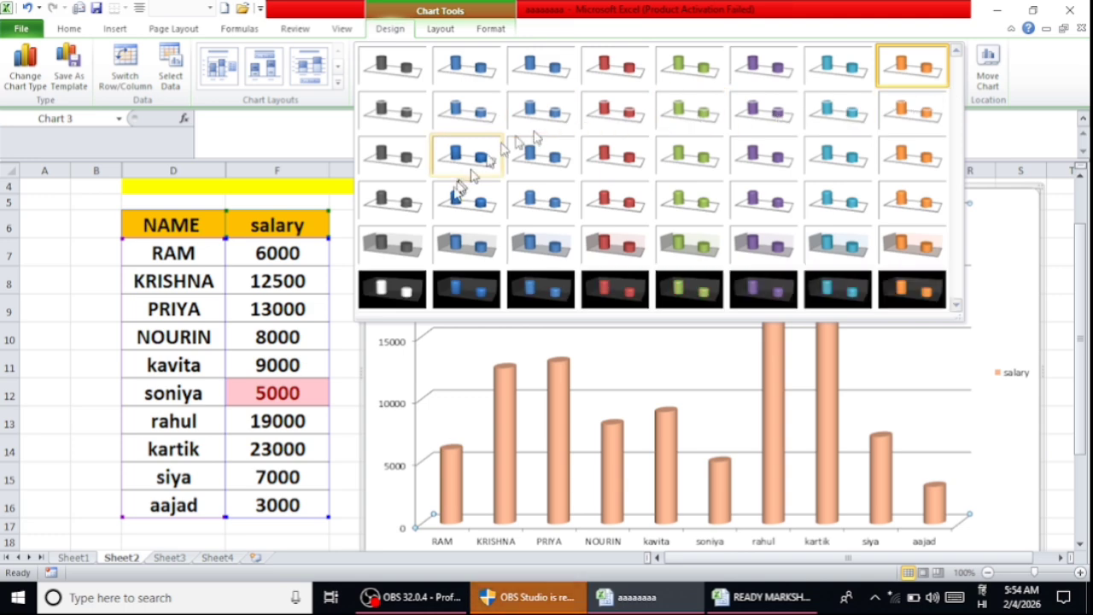
pyautogui.click(919, 286)
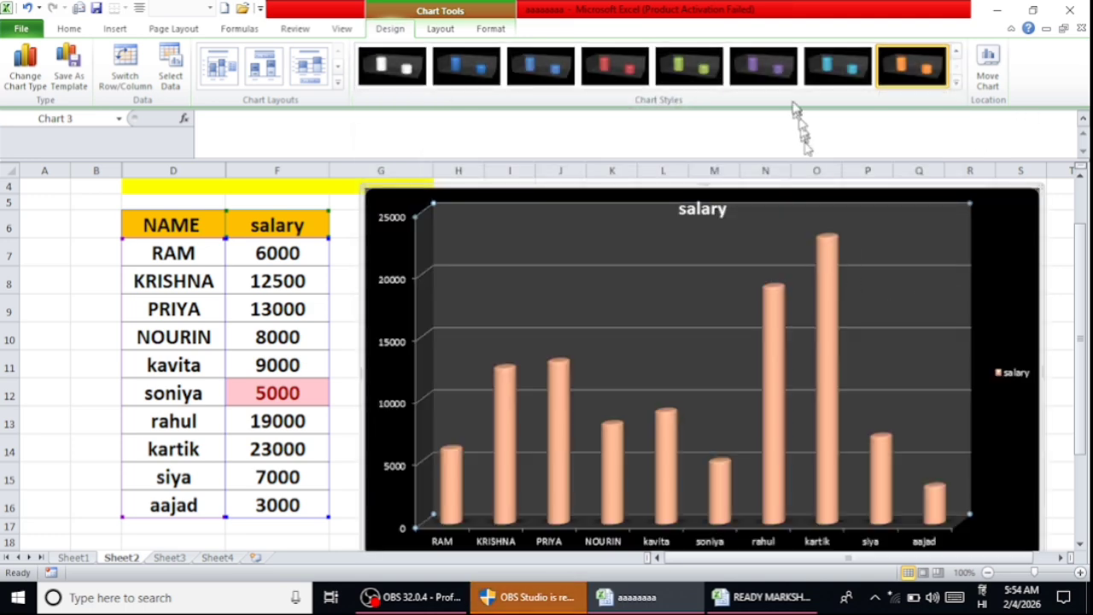
# Try the purple, green, red, blue and orange variants of the black-background chart style on the salary chart
pyautogui.click(782, 84)
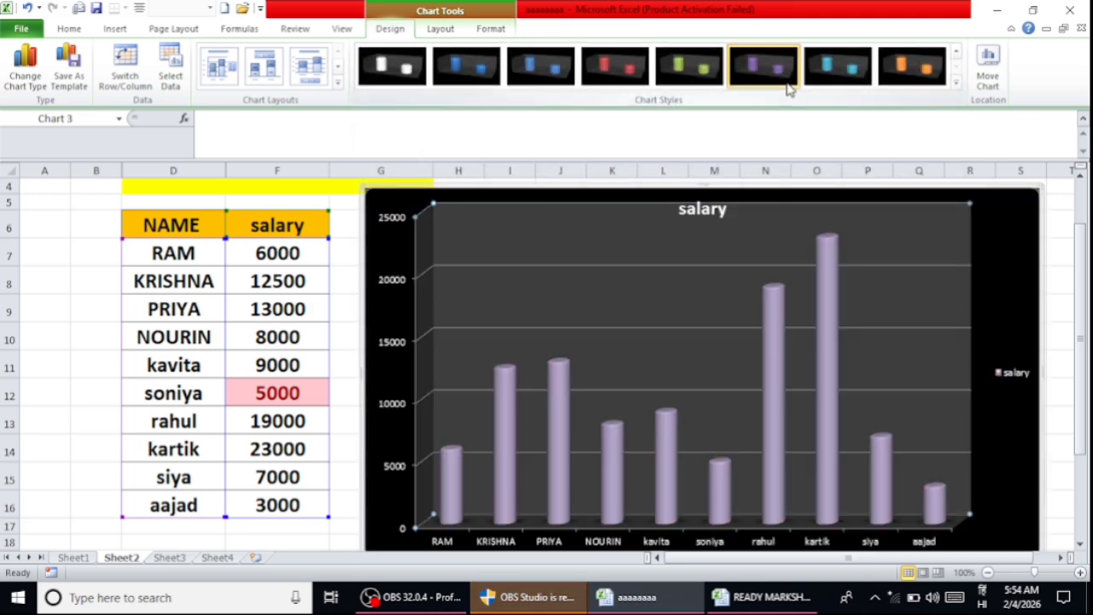
pyautogui.click(679, 83)
pyautogui.click(589, 84)
pyautogui.click(550, 68)
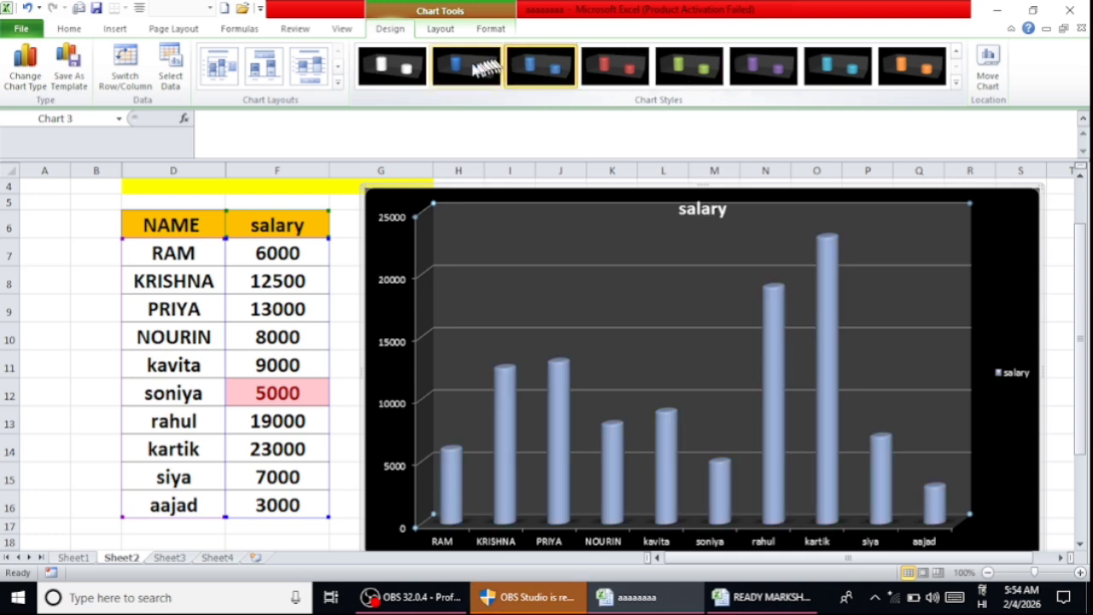
pyautogui.click(923, 76)
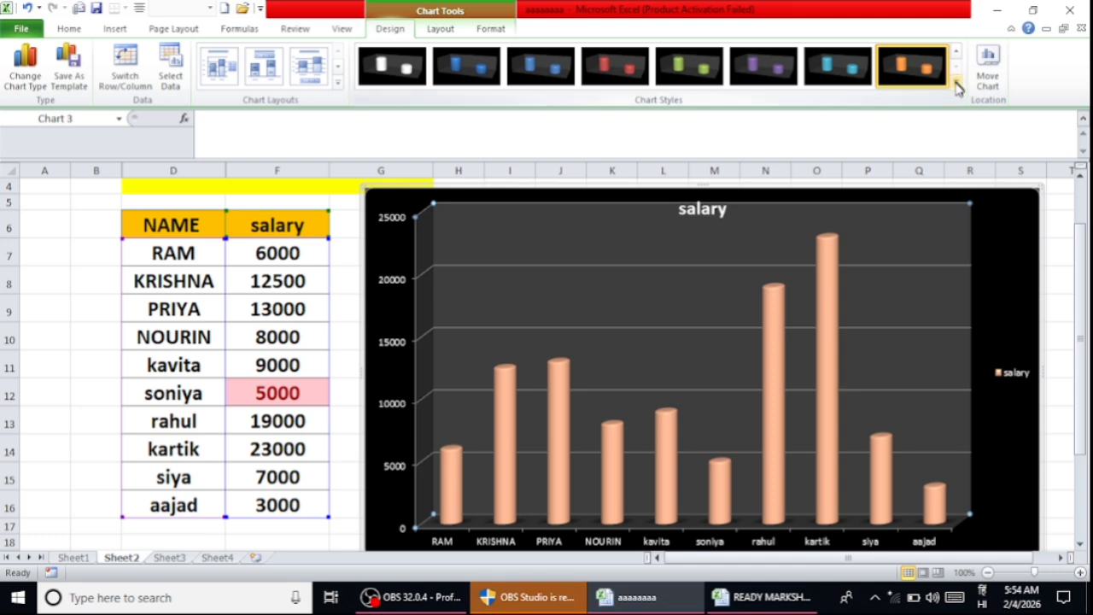
# Apply the purple chart style with gray side wall and floor, from the fifth row of styles, to the salary chart
pyautogui.click(957, 86)
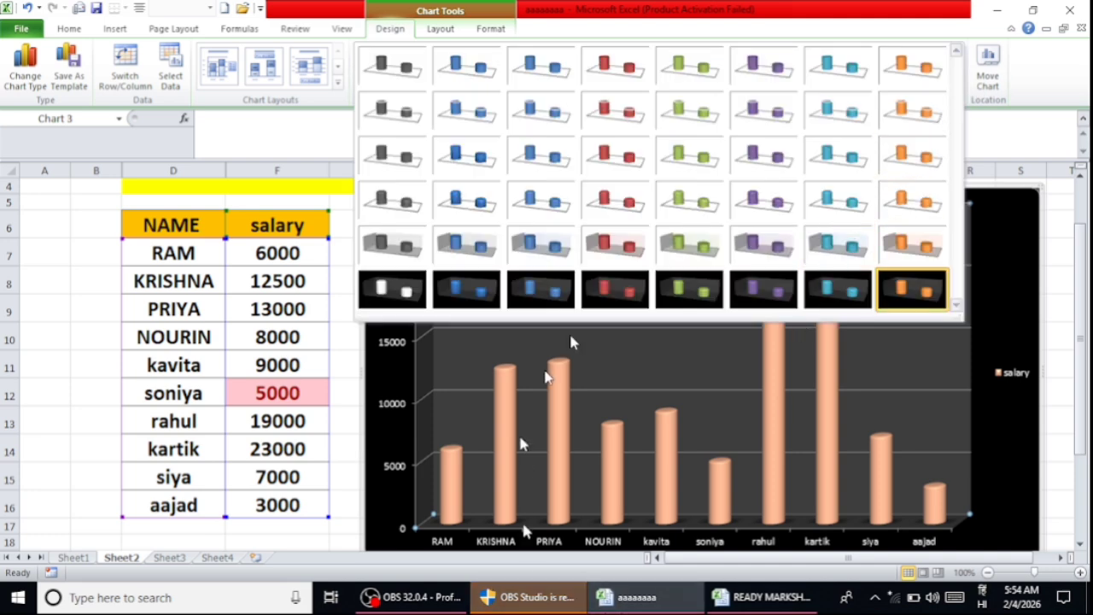
pyautogui.click(394, 40)
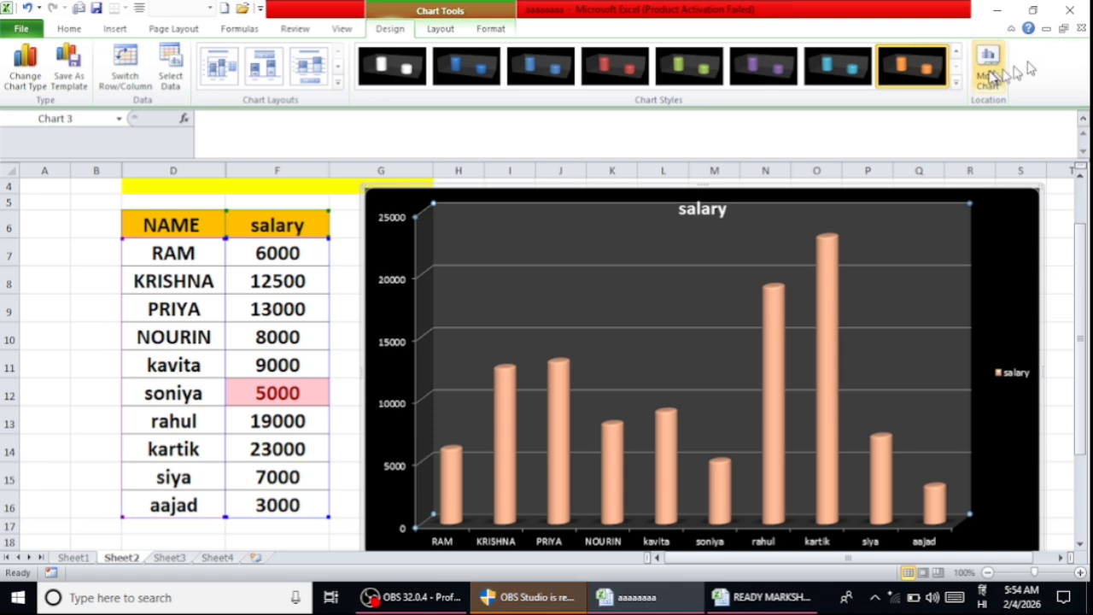
pyautogui.click(956, 83)
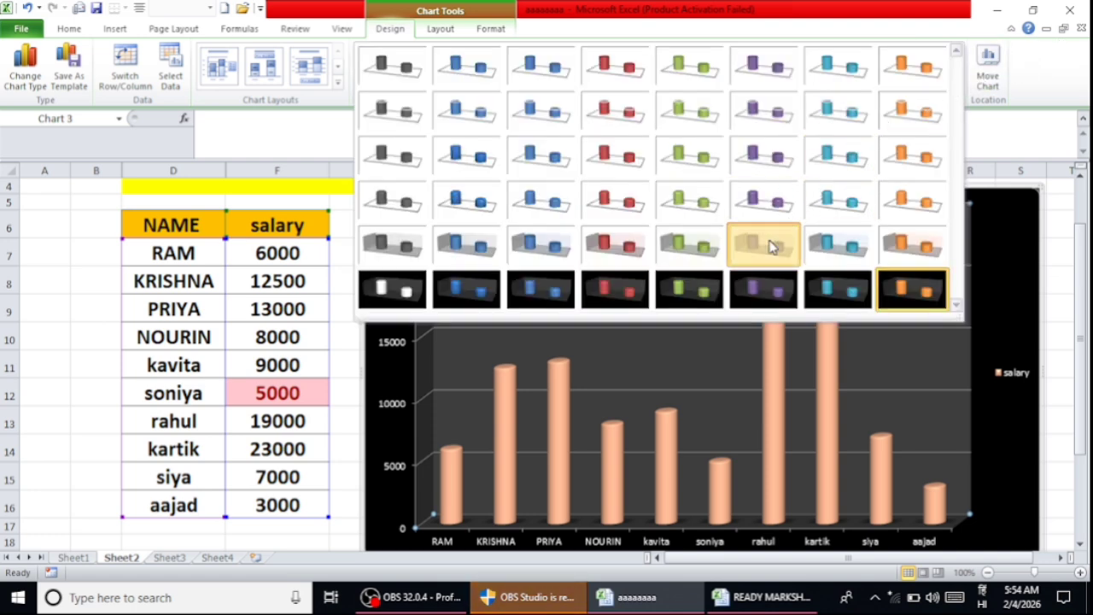
pyautogui.click(769, 246)
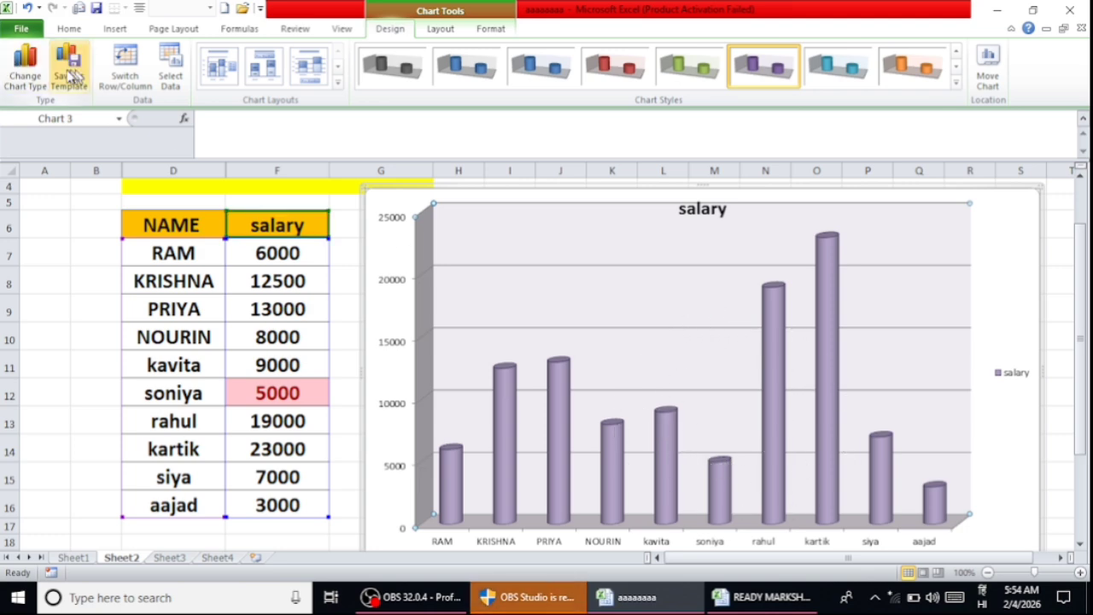
# Change the salary chart's type to Stacked Line
pyautogui.click(27, 81)
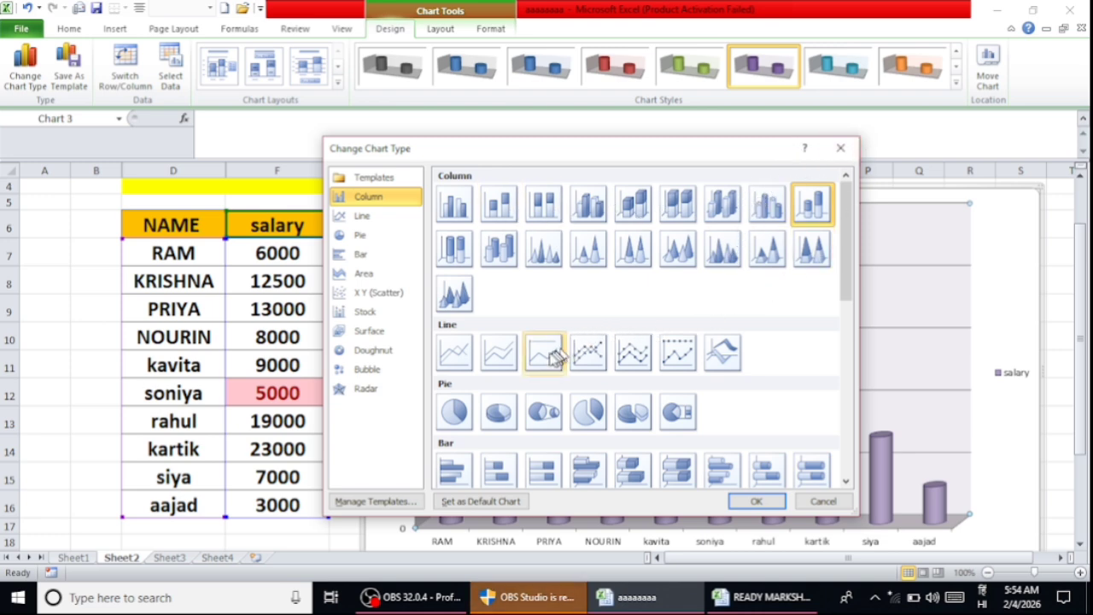
pyautogui.click(499, 350)
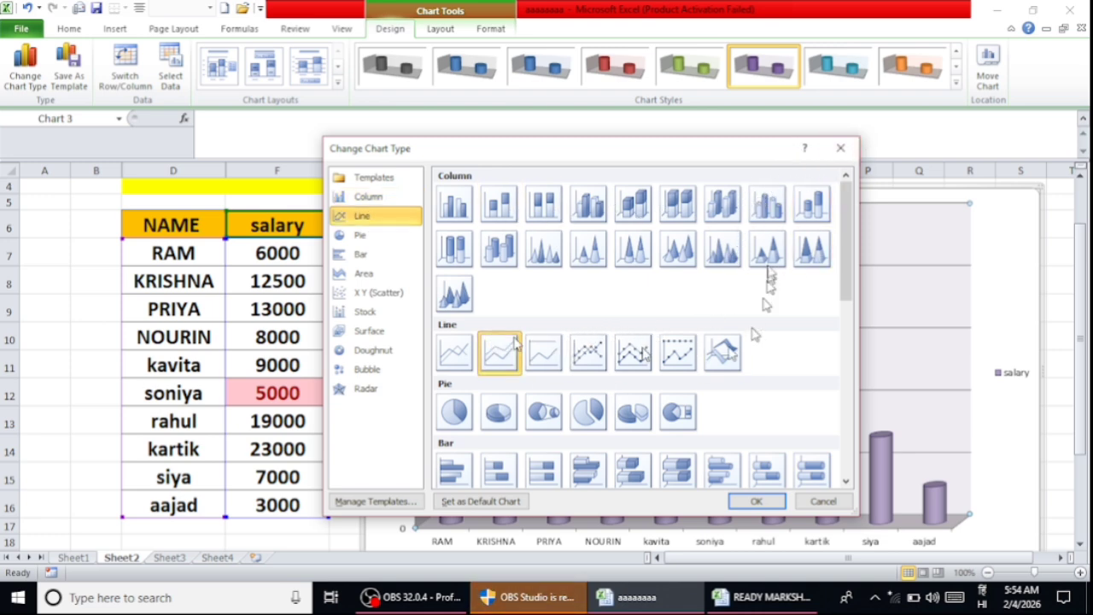
pyautogui.click(756, 501)
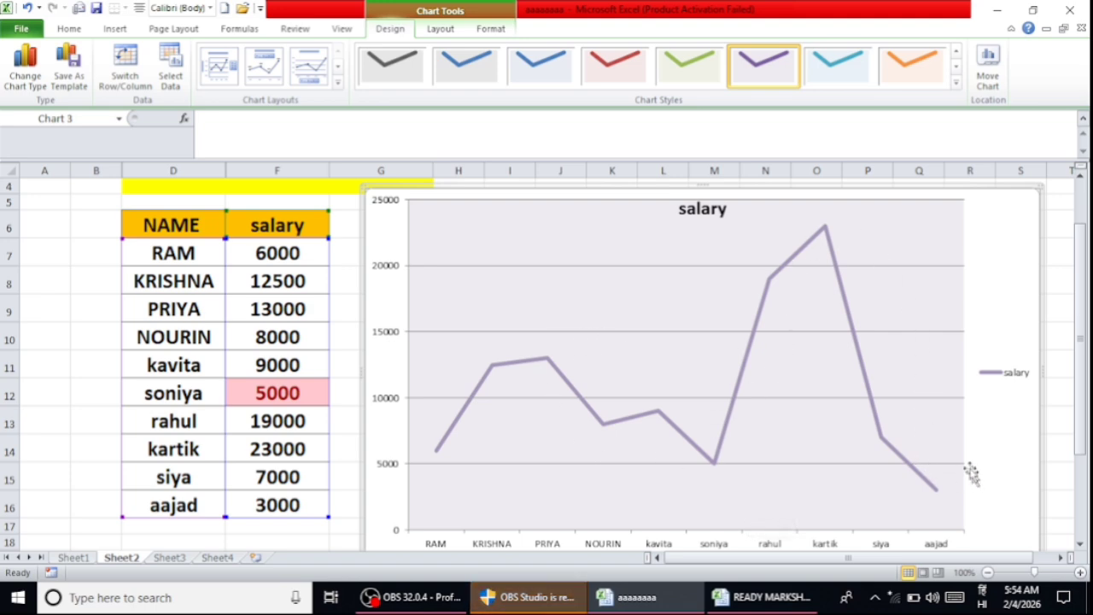
# Change the salary chart's type to 100% Stacked Column in 3-D and inspect individual columns
pyautogui.click(26, 76)
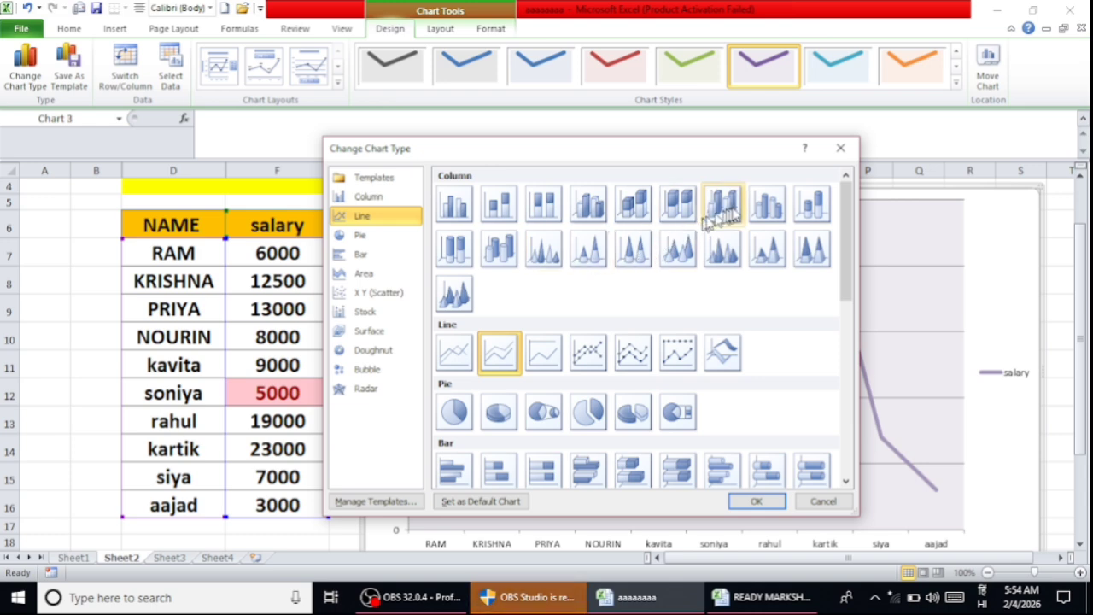
pyautogui.click(678, 204)
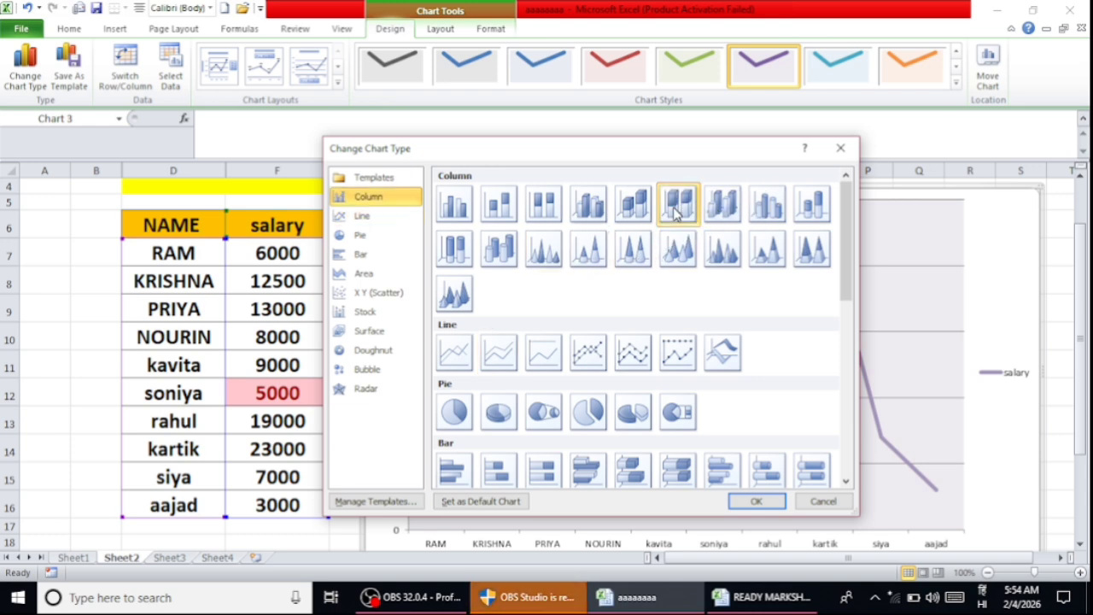
pyautogui.click(756, 501)
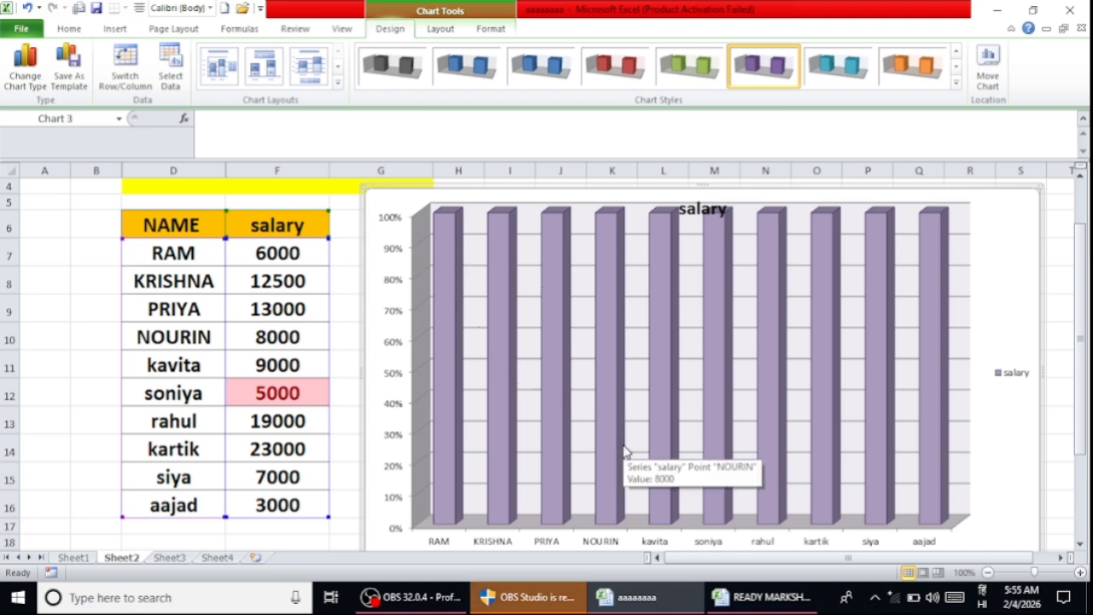
pyautogui.scroll(1, 624, 446)
pyautogui.scroll(-1, 623, 446)
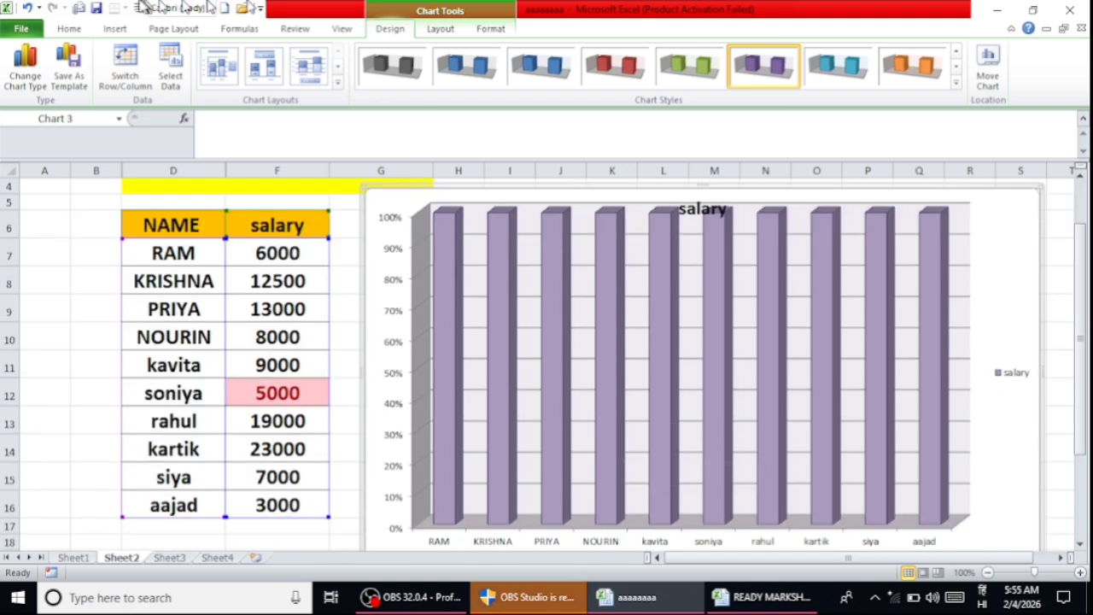
pyautogui.moveTo(671, 390)
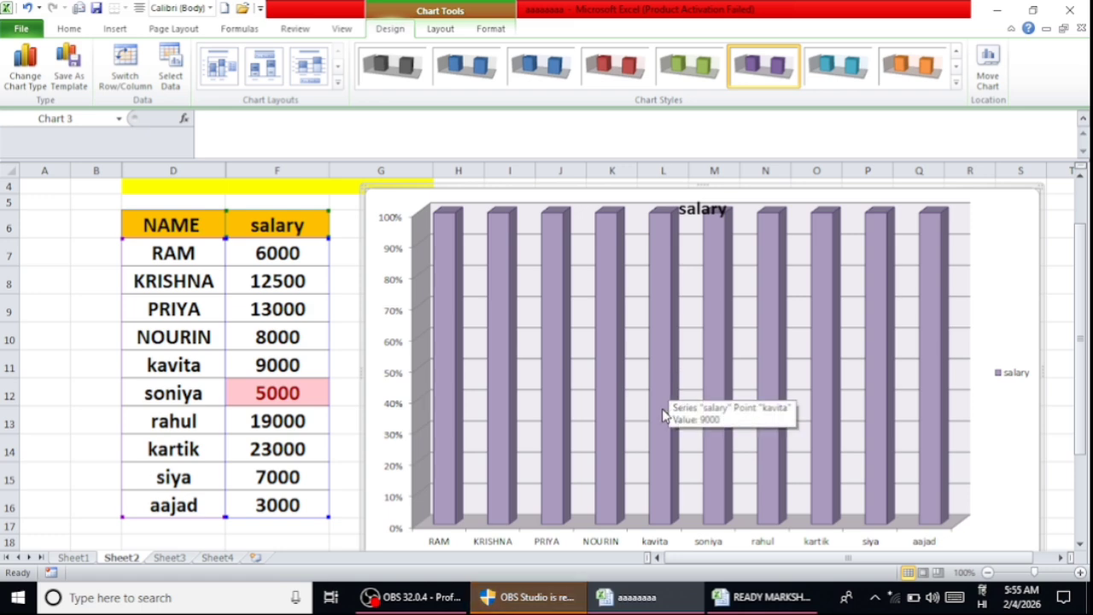
pyautogui.moveTo(602, 457)
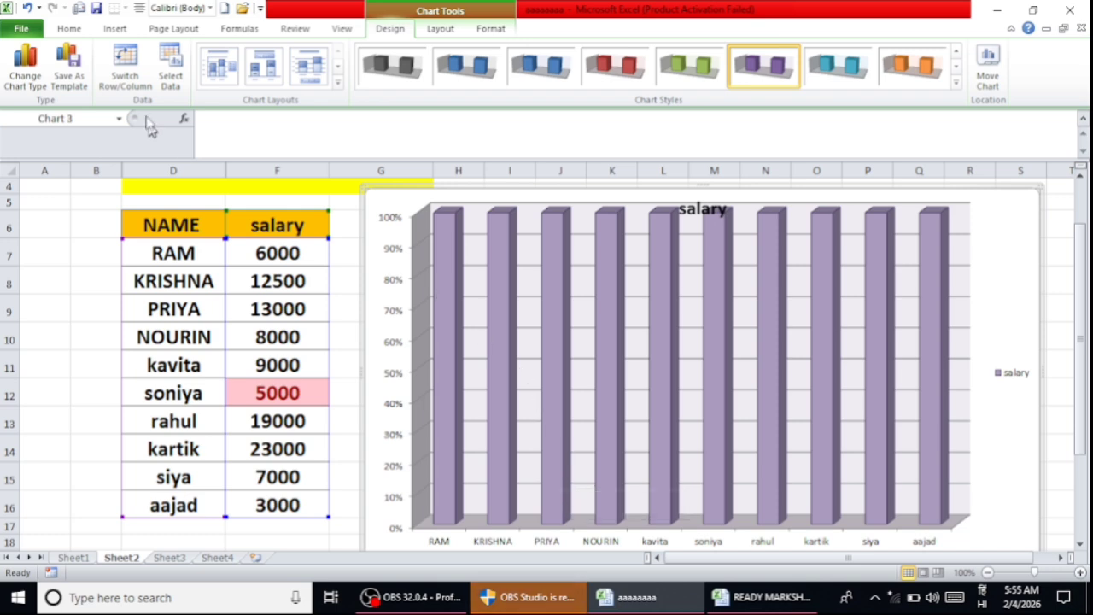
# Change the salary chart's type back to Stacked Cylinder
pyautogui.click(25, 68)
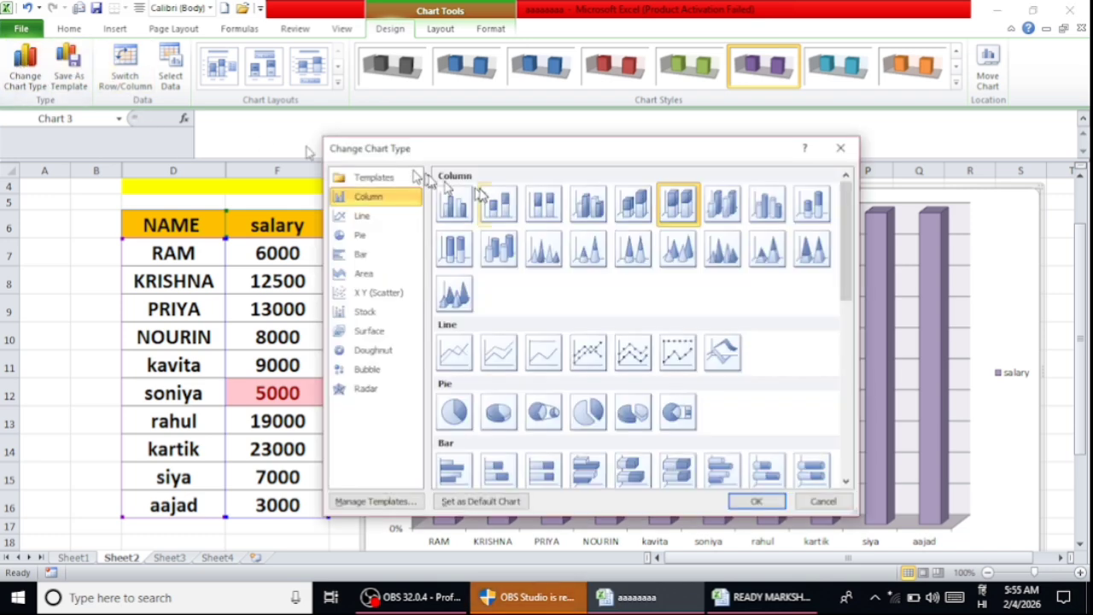
pyautogui.click(810, 203)
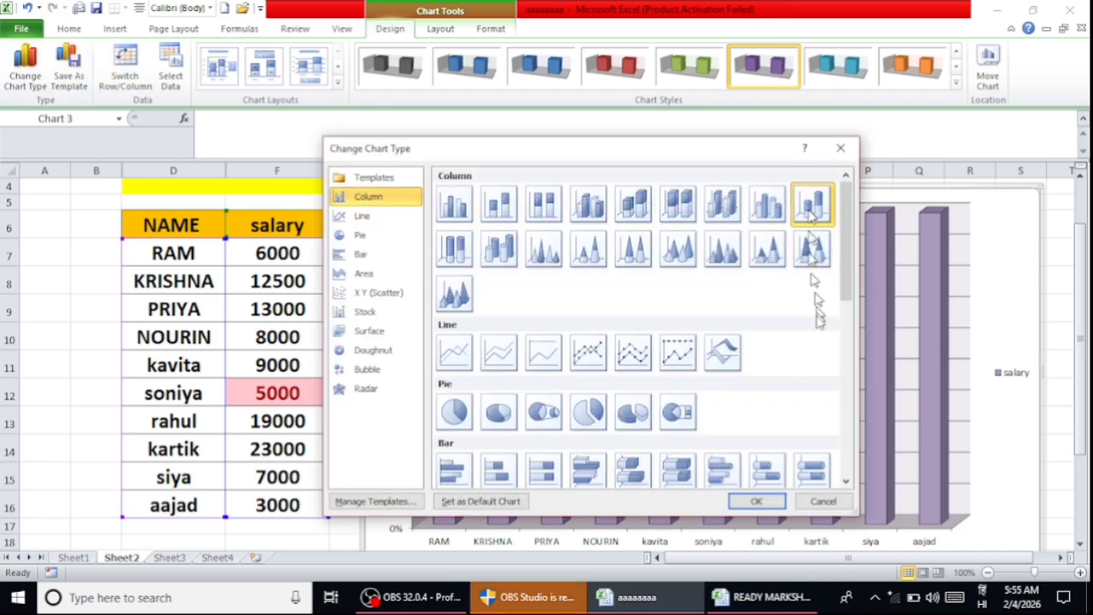
pyautogui.click(755, 501)
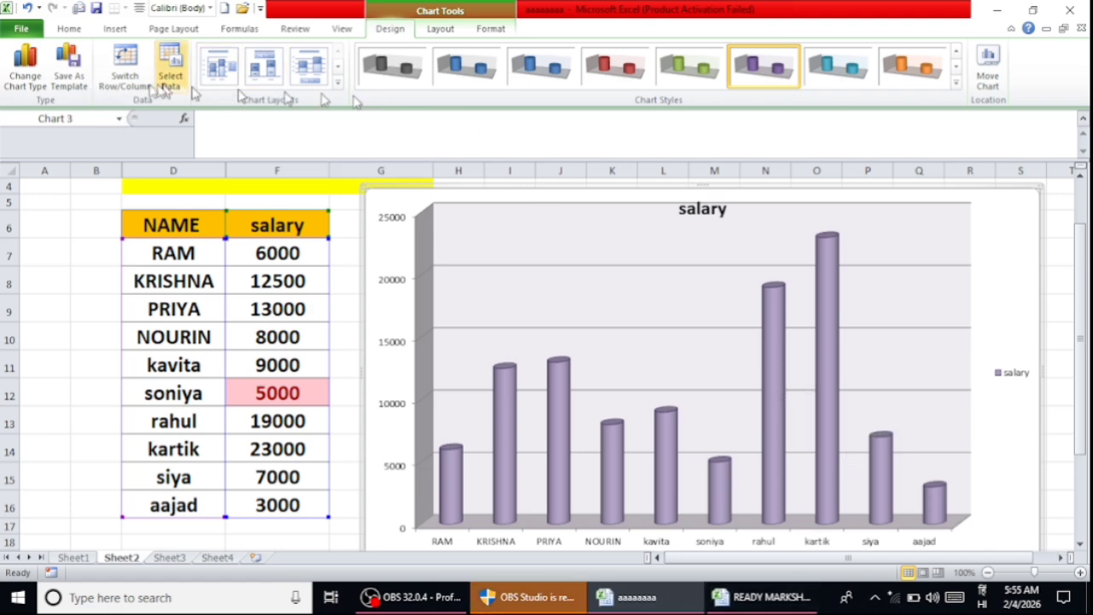
# Switch the chart's rows and columns, and switch them back so the names lie along the horizontal axis
pyautogui.click(124, 73)
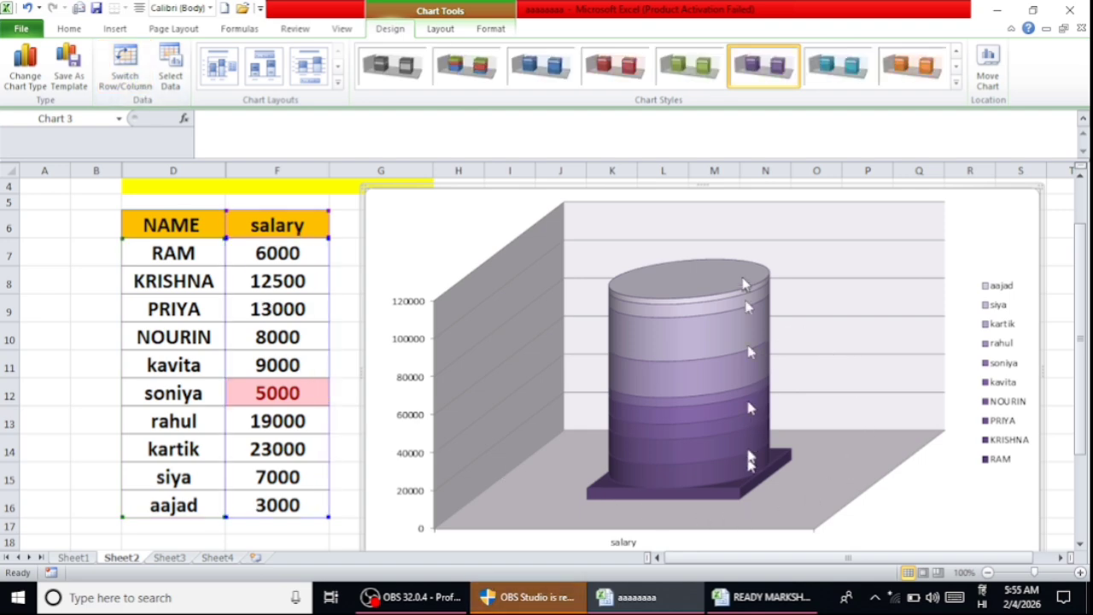
pyautogui.click(124, 72)
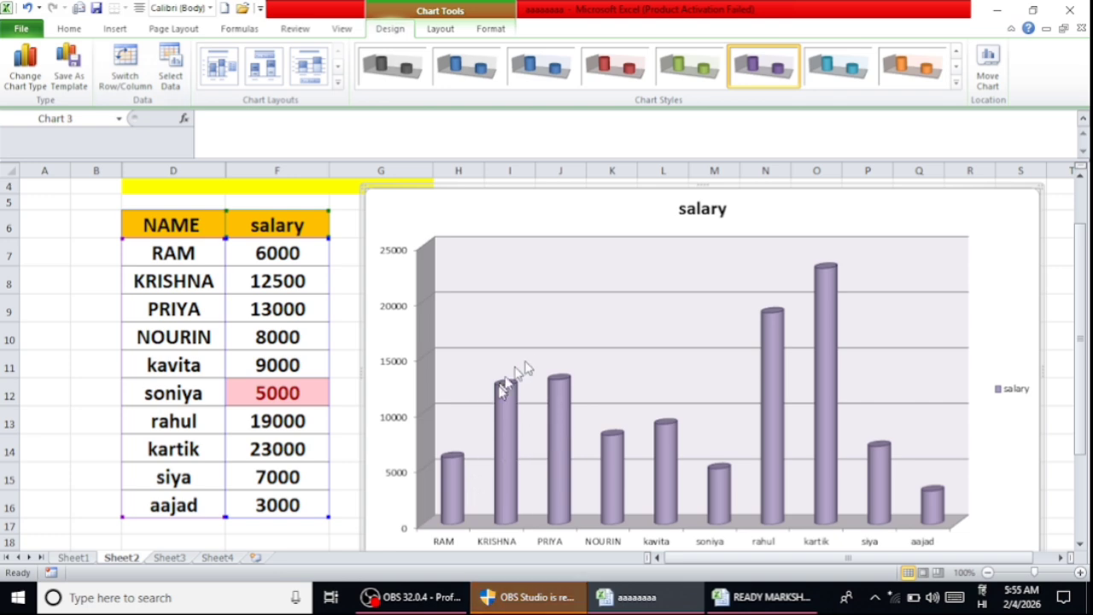
# Examine the chart's data source, including the full list of category labels and the axis label range, and close it without changes
pyautogui.click(169, 82)
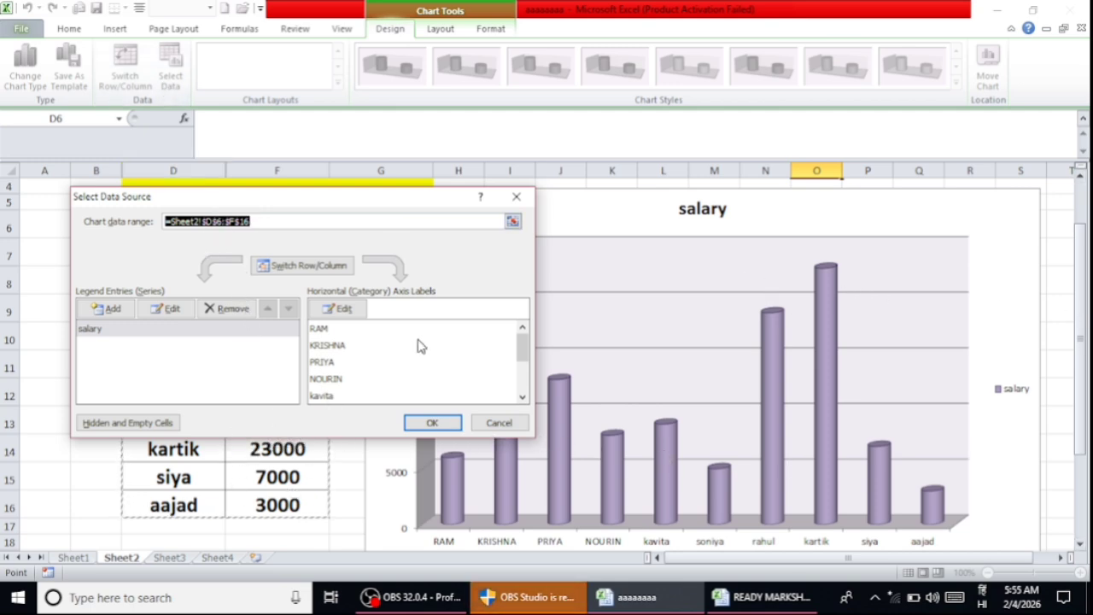
pyautogui.scroll(-2, 422, 363)
pyautogui.scroll(-2, 386, 390)
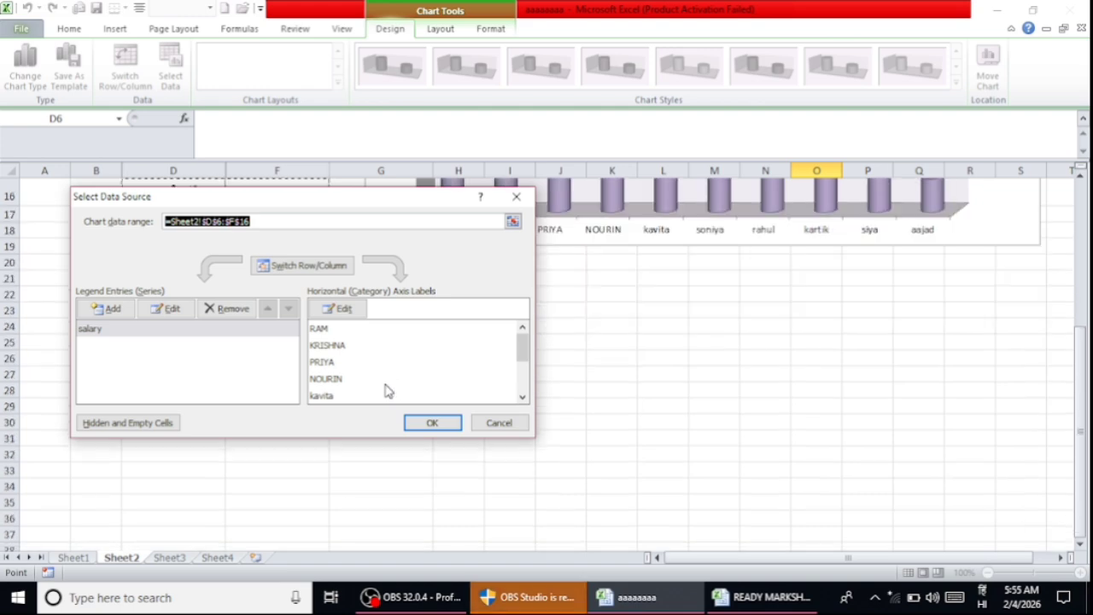
pyautogui.scroll(3, 386, 391)
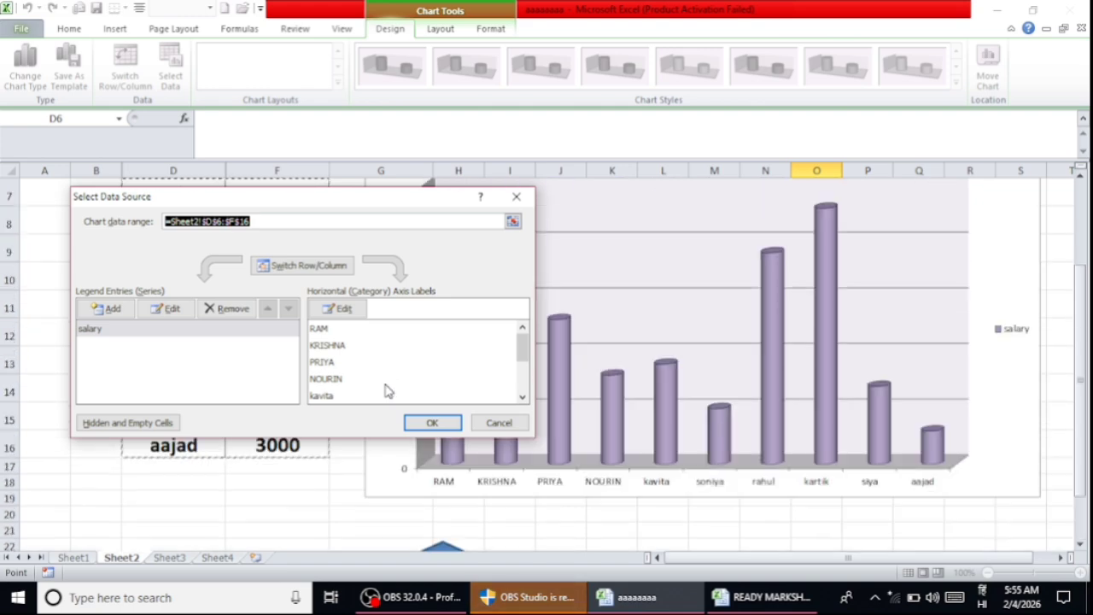
pyautogui.click(522, 398)
pyautogui.click(523, 398)
pyautogui.click(523, 398)
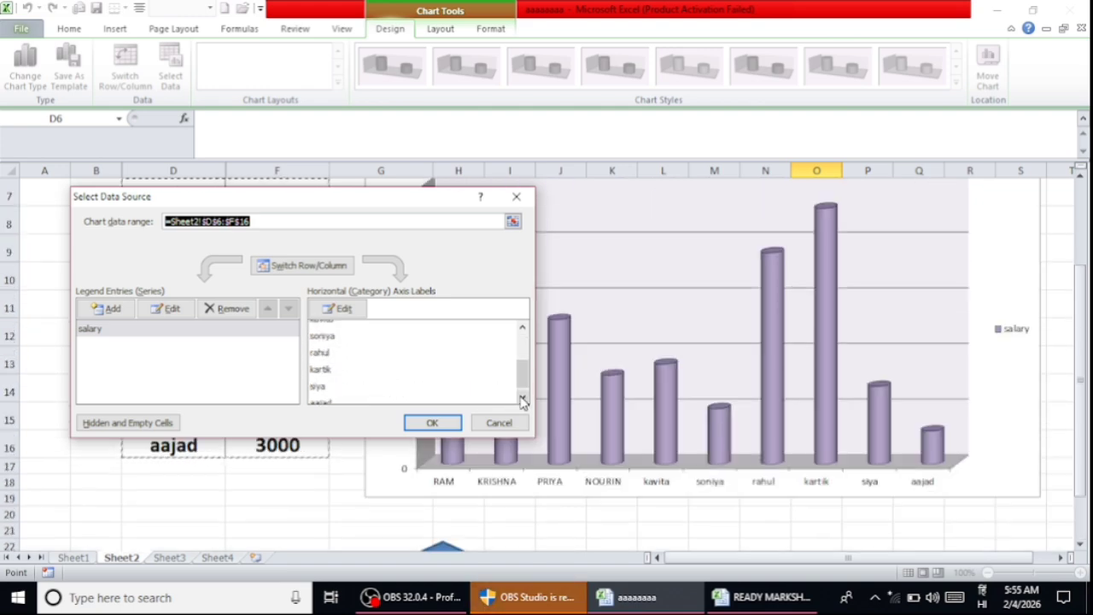
pyautogui.click(335, 311)
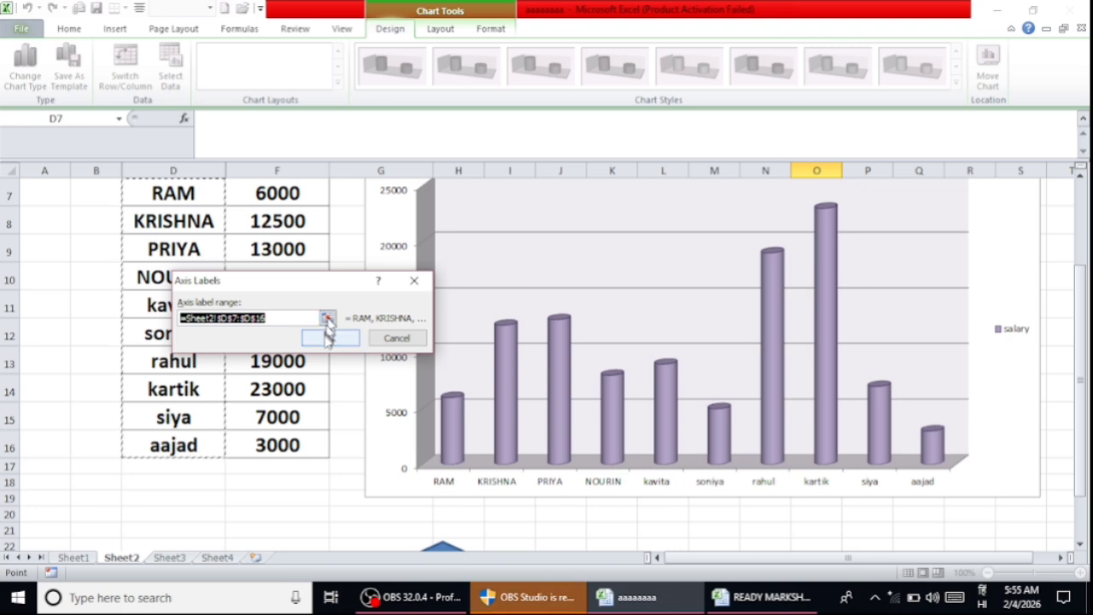
pyautogui.click(414, 282)
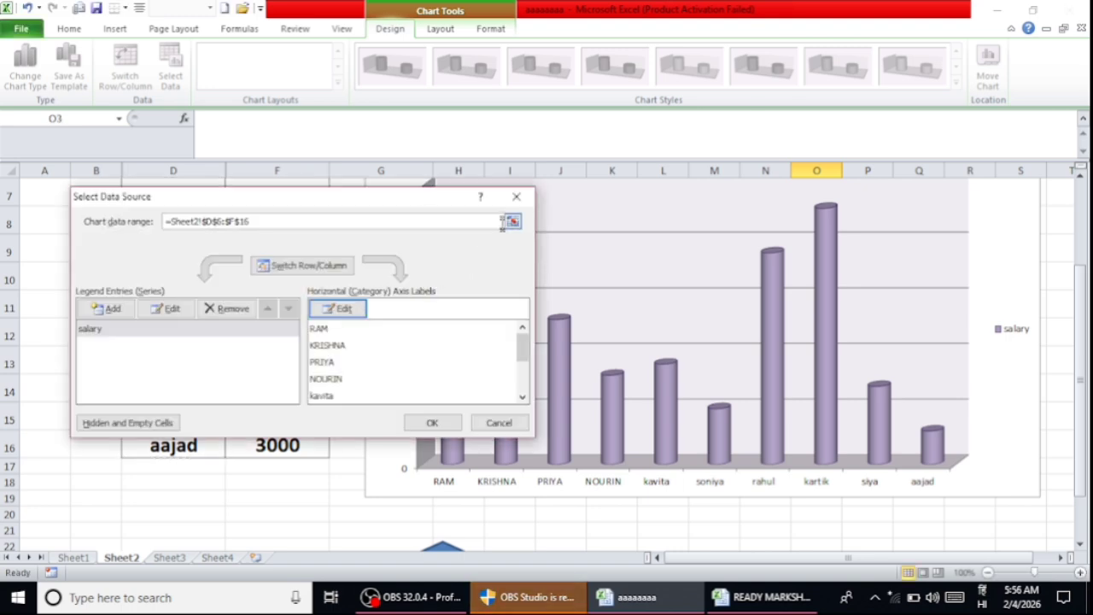
pyautogui.click(515, 196)
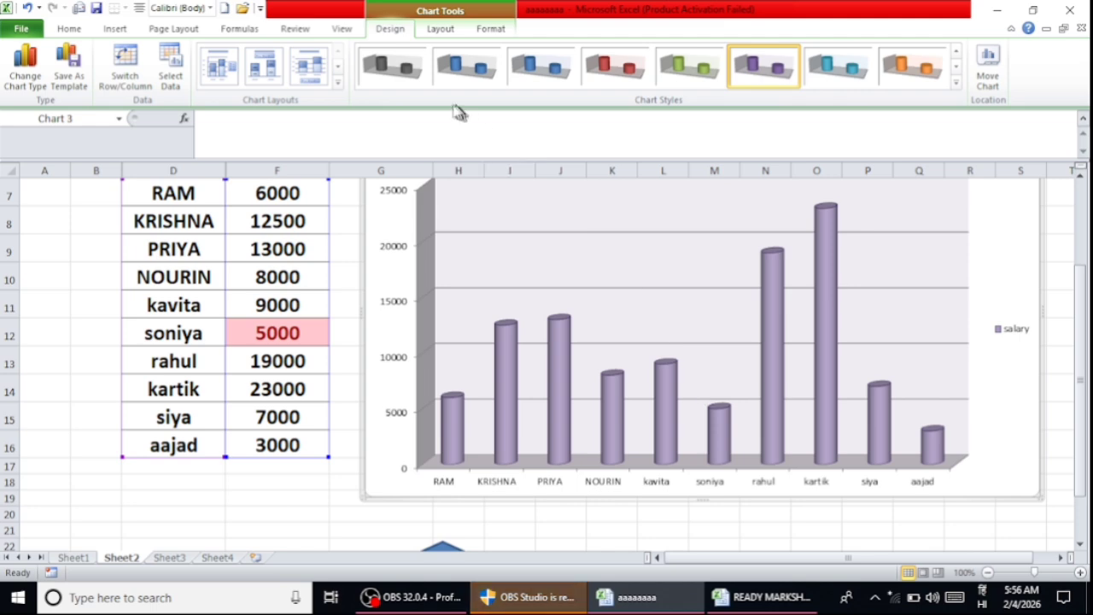
# Try the first and second chart layouts, and apply the third layout with the legend below the plot
pyautogui.click(228, 72)
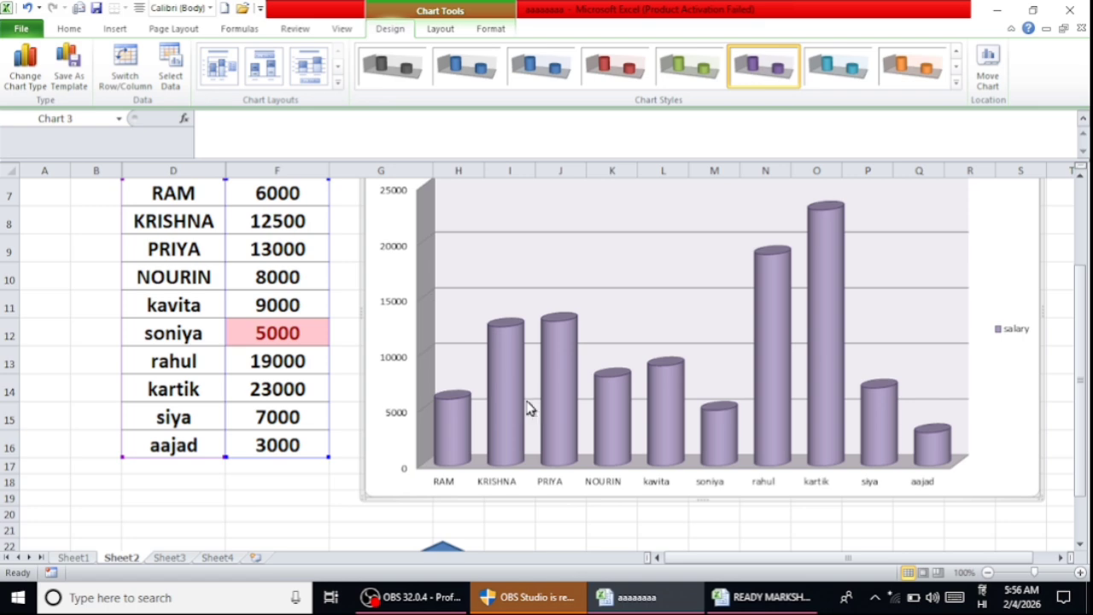
pyautogui.scroll(1, 528, 408)
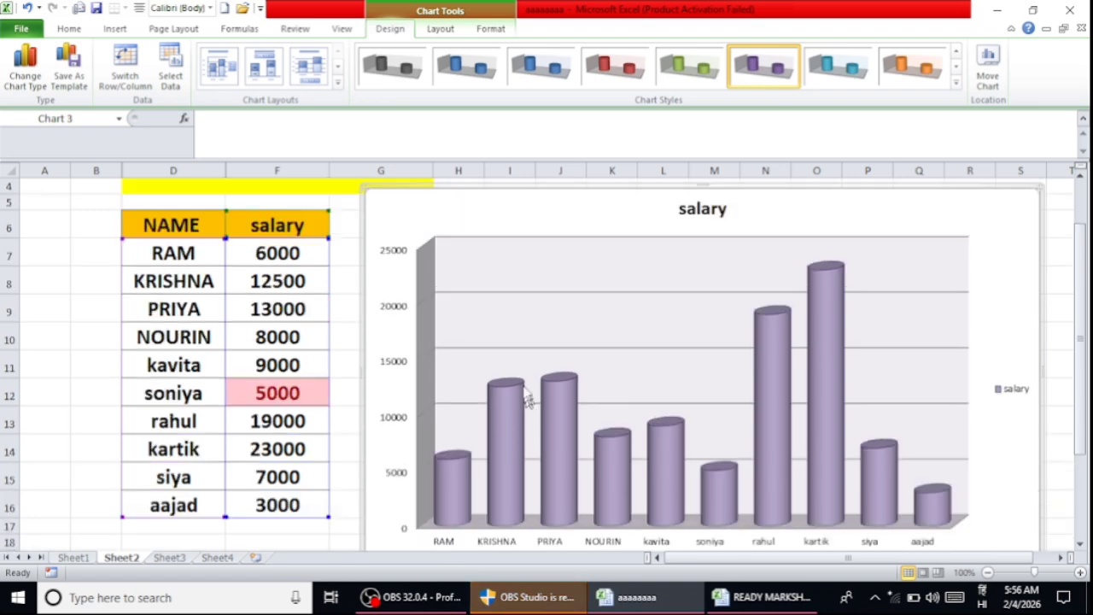
pyautogui.click(264, 67)
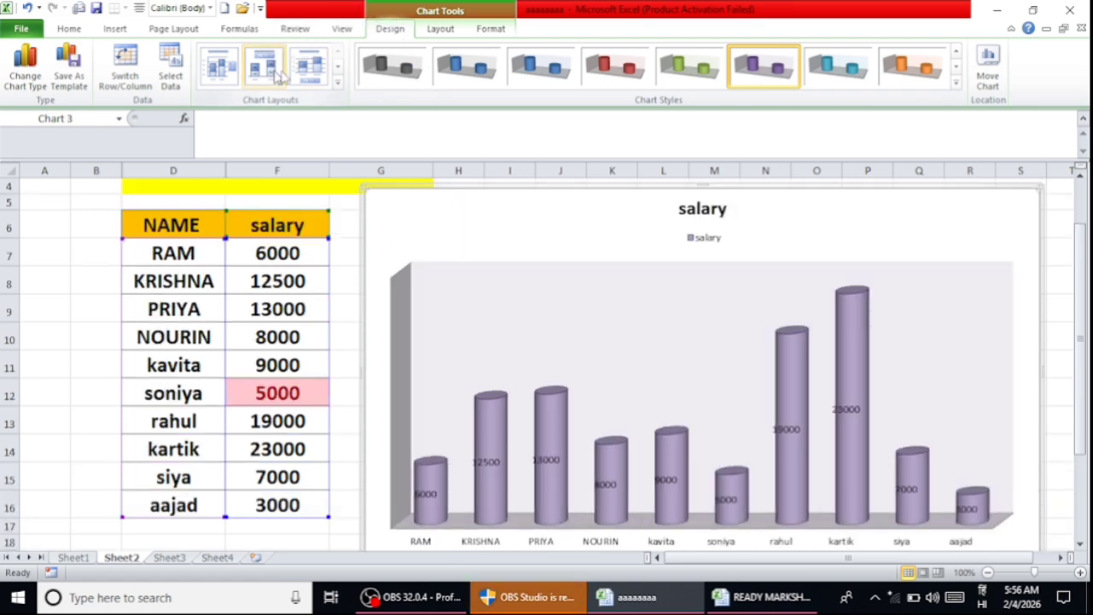
pyautogui.click(312, 75)
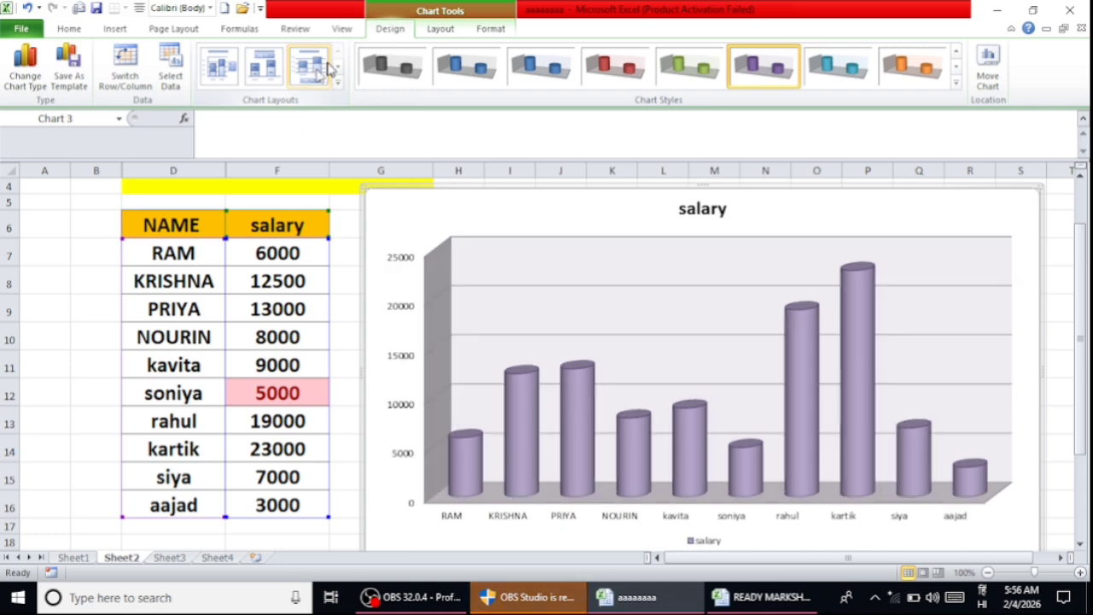
# Try the second and first chart layouts, and apply the second layout with data labels and the legend below the title
pyautogui.click(272, 79)
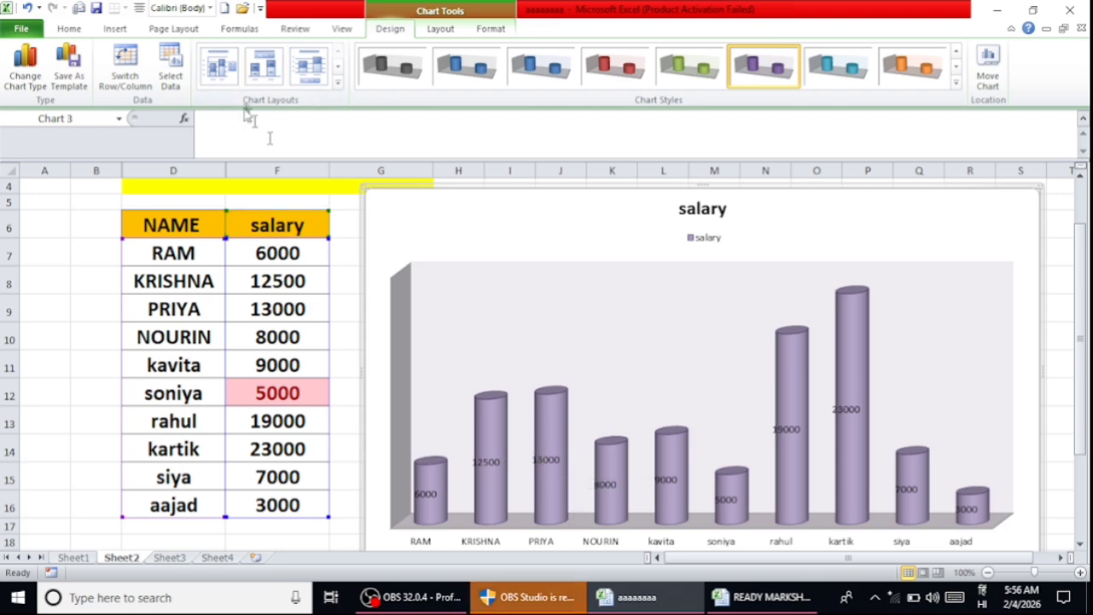
pyautogui.click(224, 64)
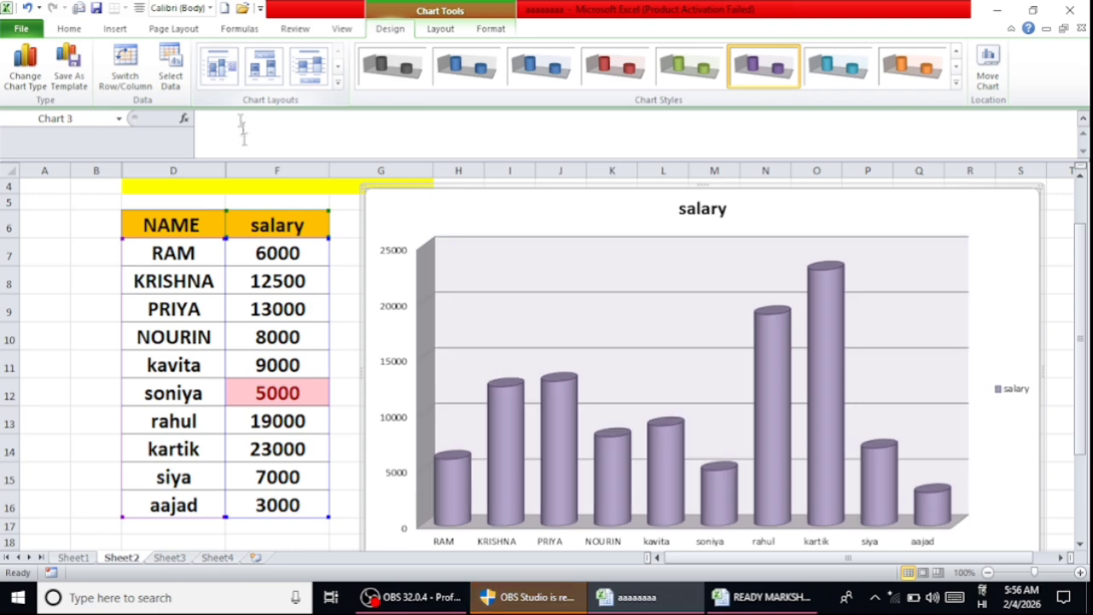
pyautogui.click(336, 85)
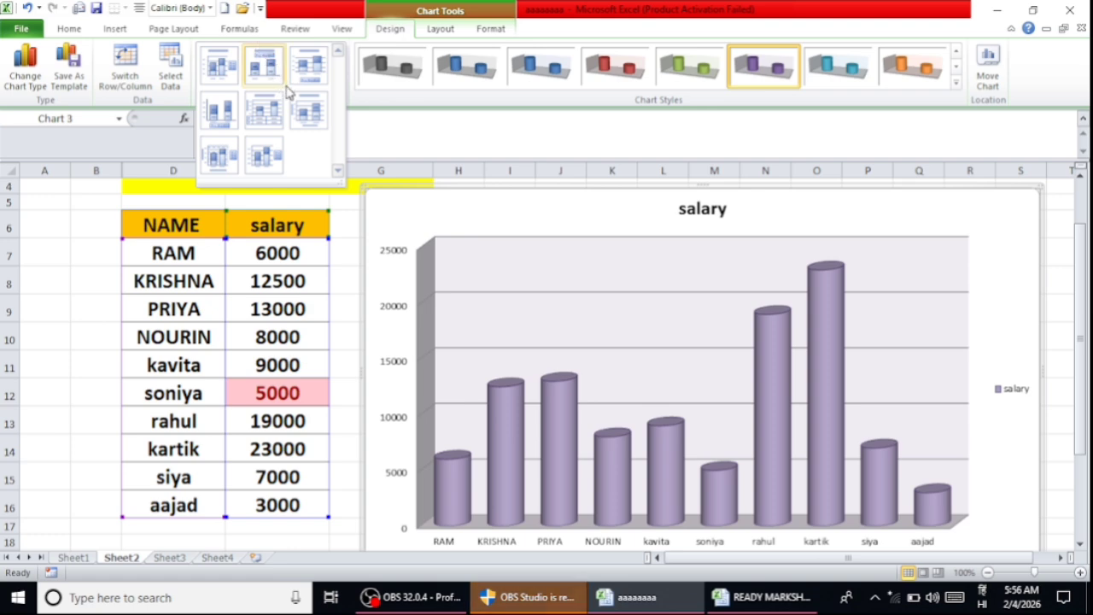
pyautogui.click(267, 68)
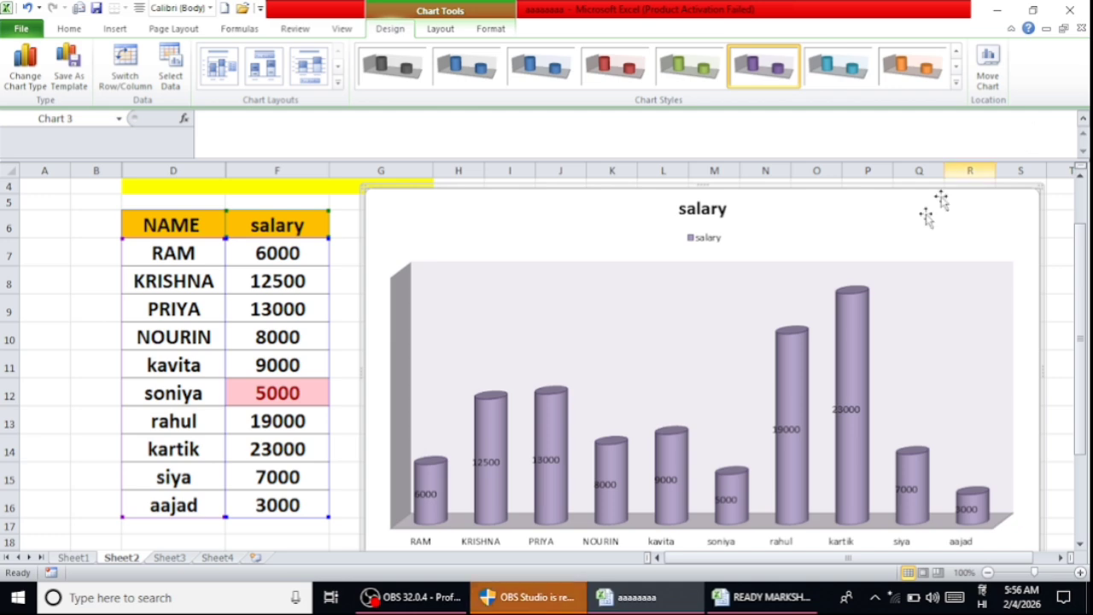
# Look over the name and salary table, the full chart beside it and the area below
pyautogui.scroll(-1, 774, 410)
pyautogui.scroll(-4, 774, 410)
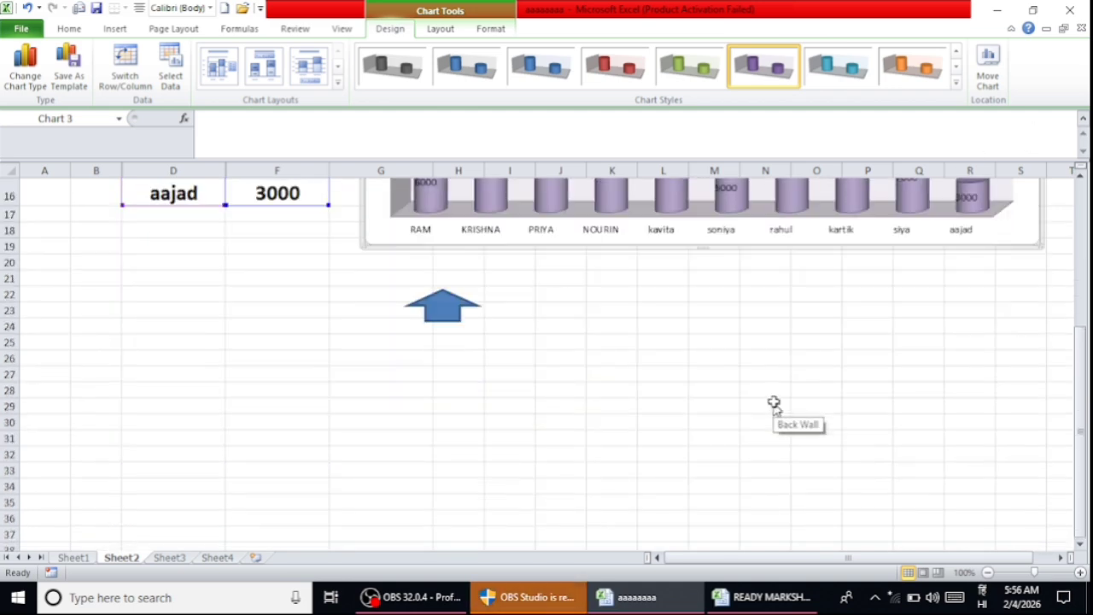
pyautogui.scroll(6, 299, 387)
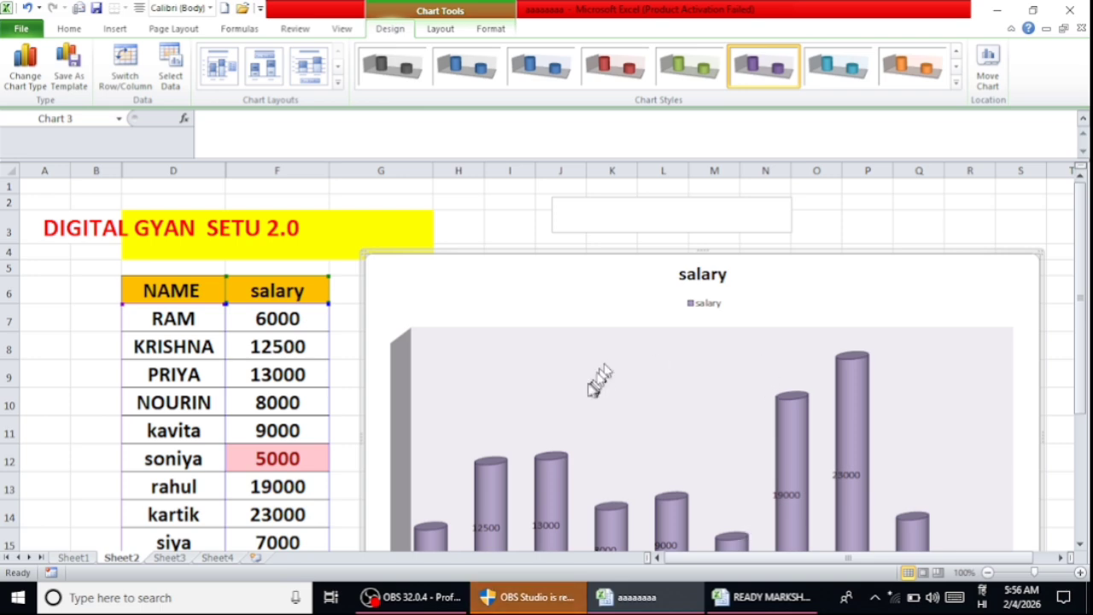
pyautogui.scroll(-1, 598, 378)
pyautogui.scroll(1, 287, 299)
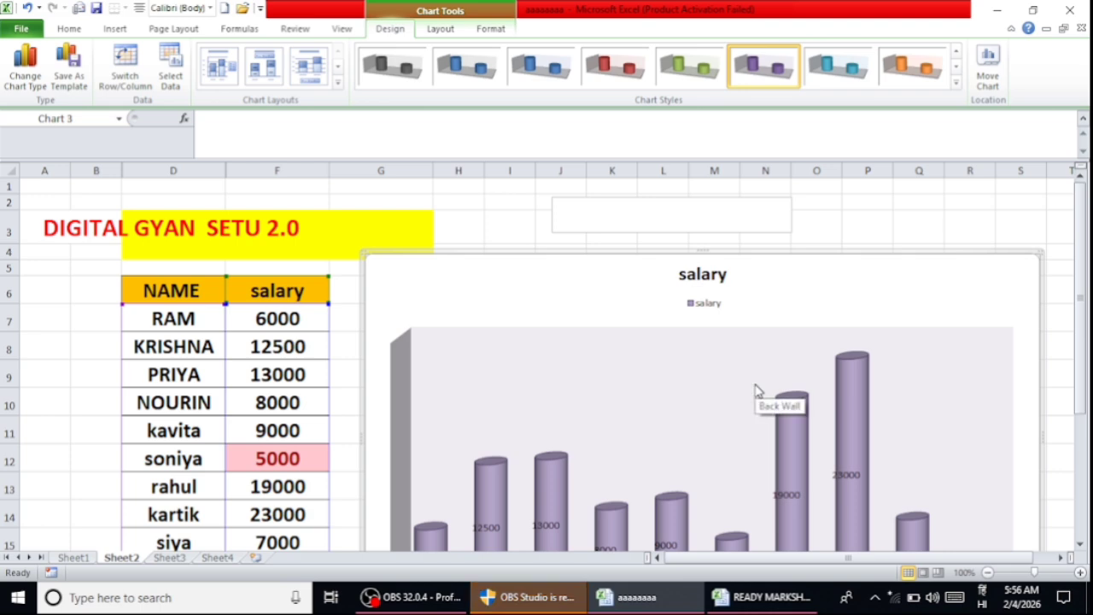
pyautogui.scroll(-2, 755, 391)
pyautogui.scroll(-1, 755, 391)
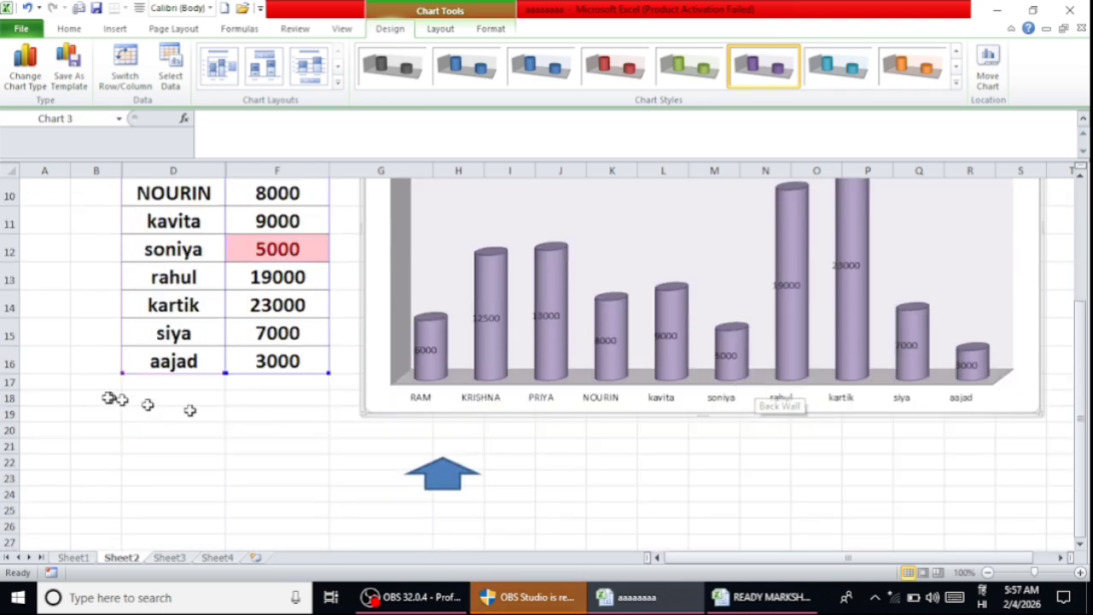
pyautogui.scroll(3, 130, 410)
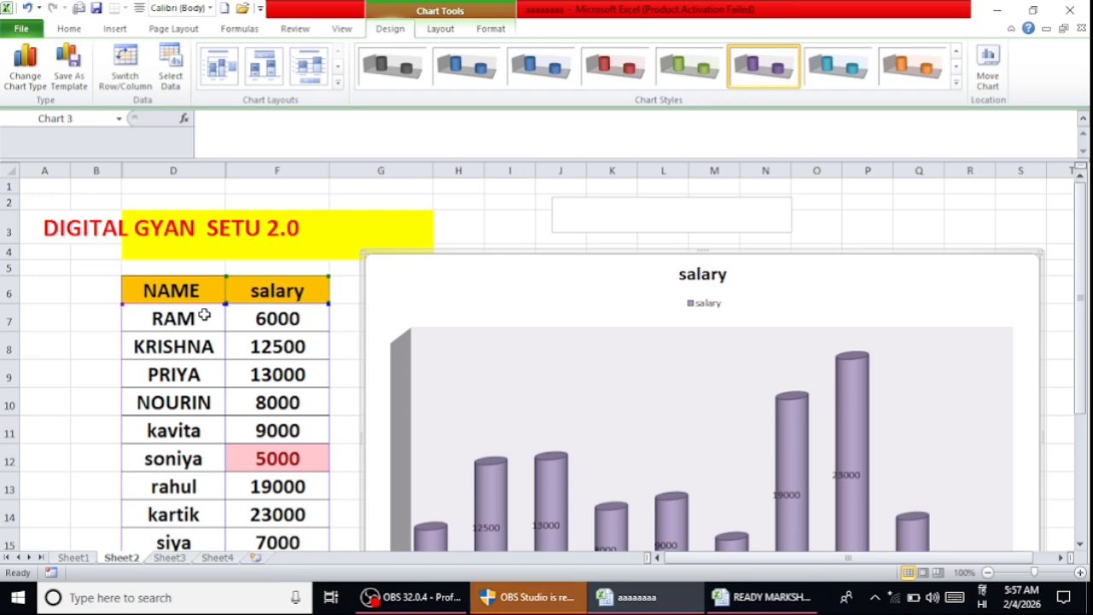
pyautogui.scroll(-1, 204, 315)
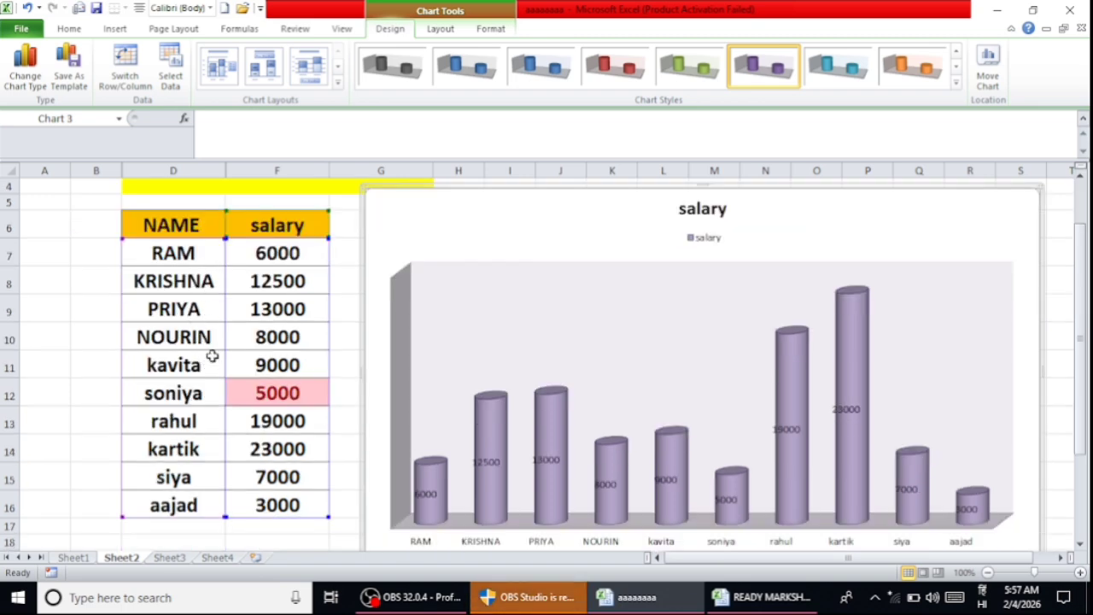
# Enter the text rammarksheet in cell F21 below the salary table, with the keyboard language set to English
pyautogui.scroll(-2, 222, 384)
pyautogui.click(284, 446)
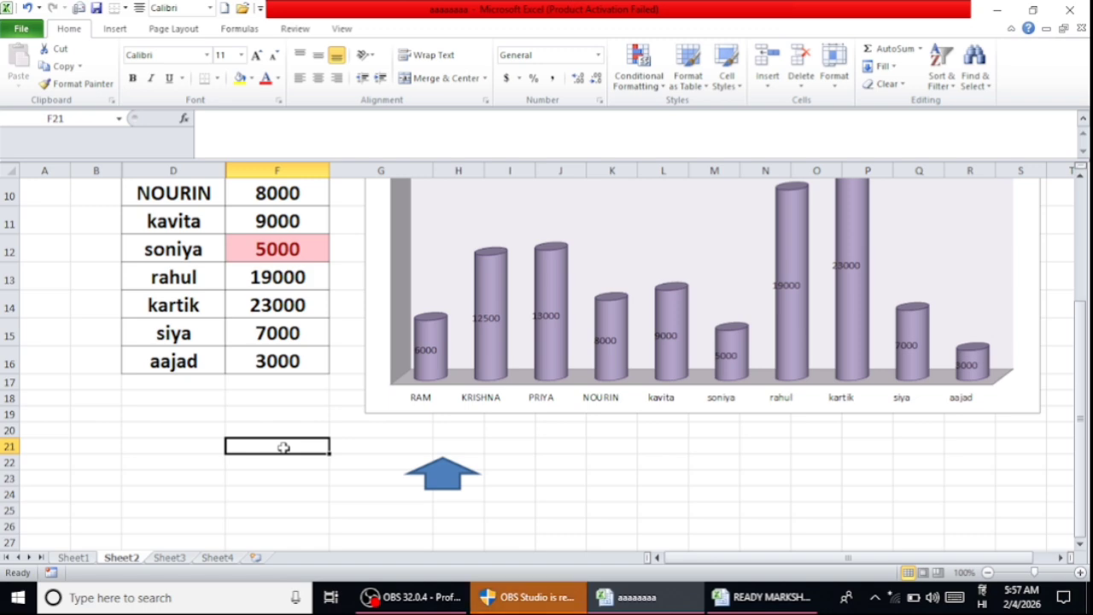
pyautogui.doubleClick(284, 447)
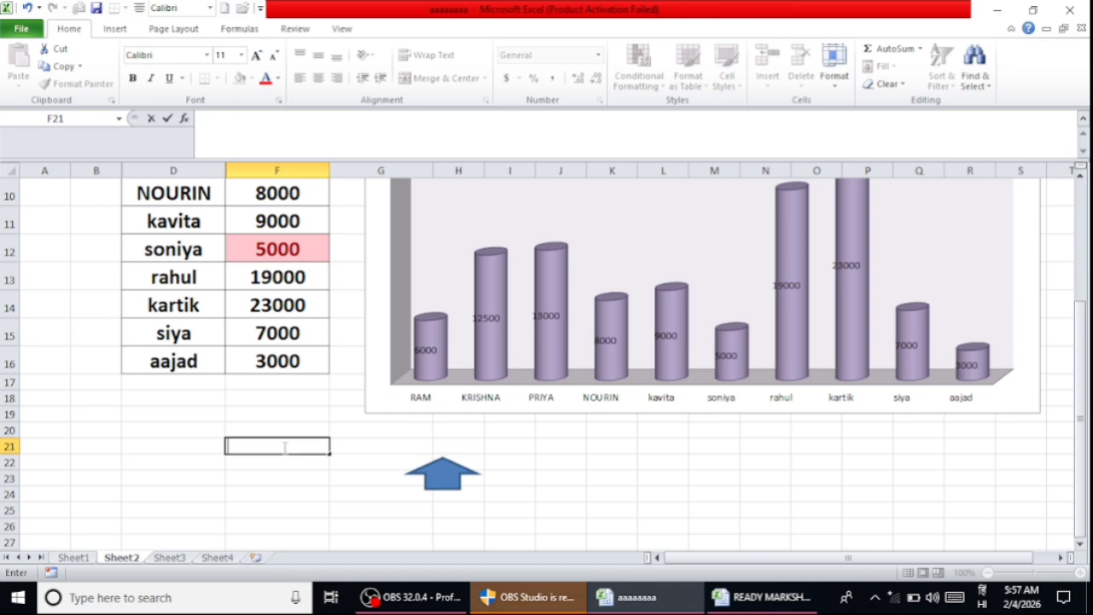
pyautogui.press('super+space')
pyautogui.press('super+space')
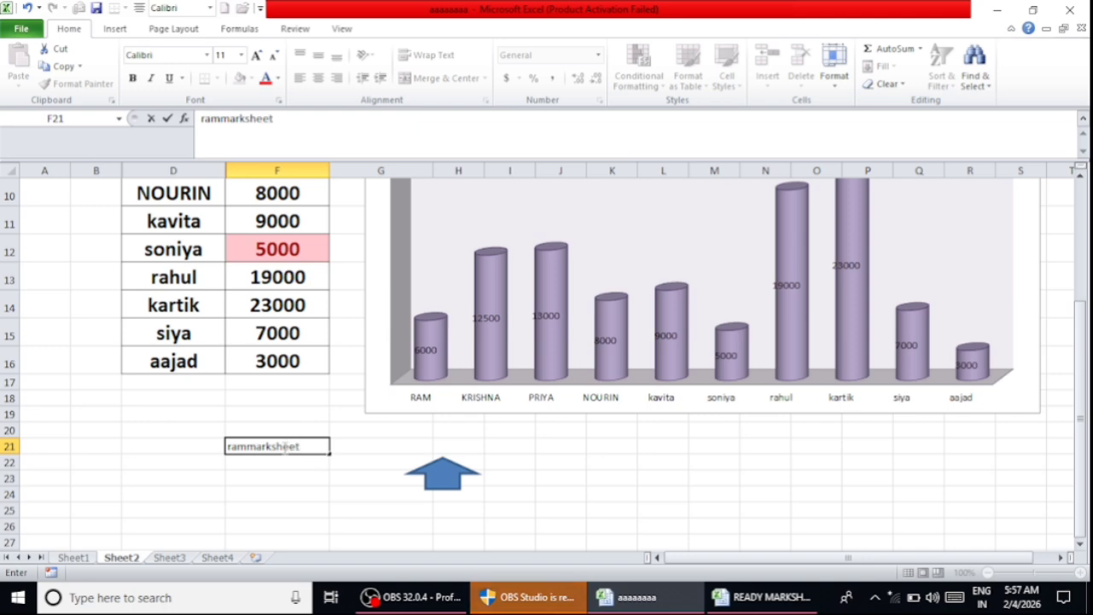
pyautogui.scroll(3, 165, 331)
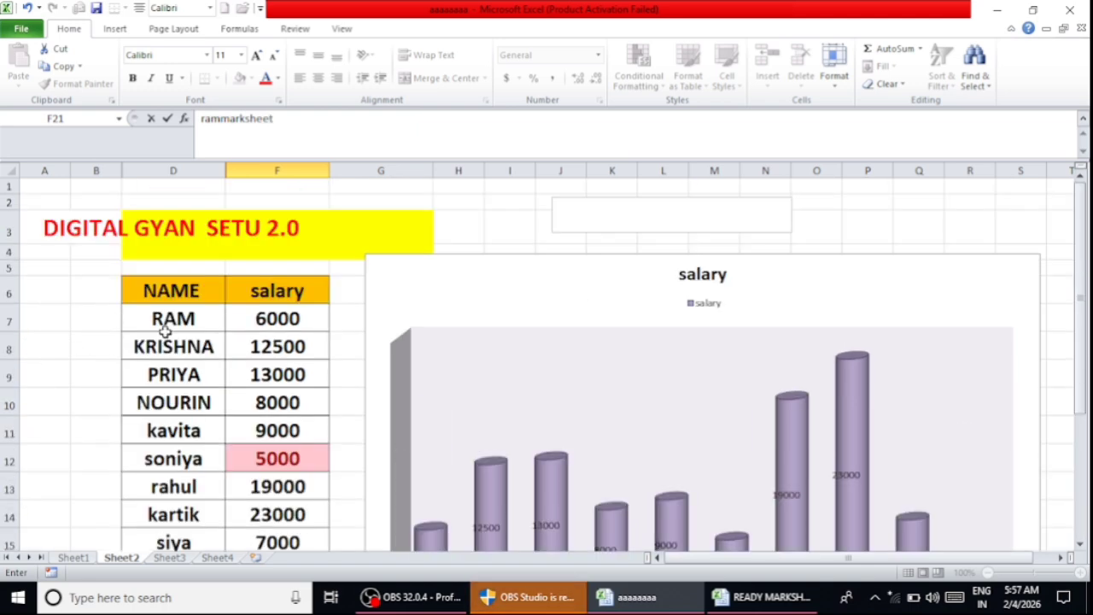
pyautogui.scroll(-4, 165, 332)
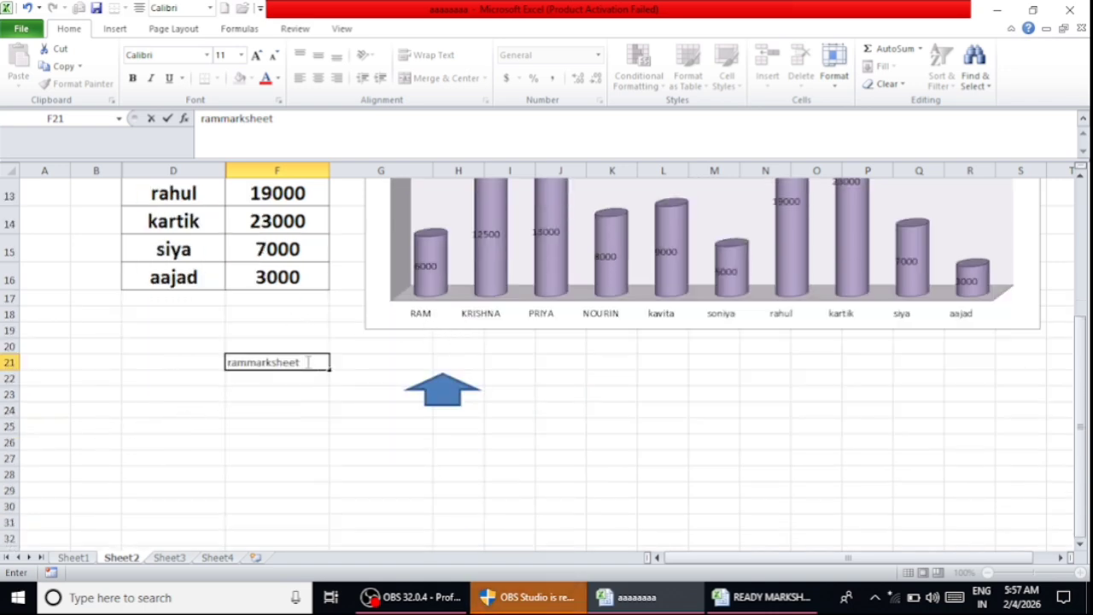
pyautogui.click(337, 376)
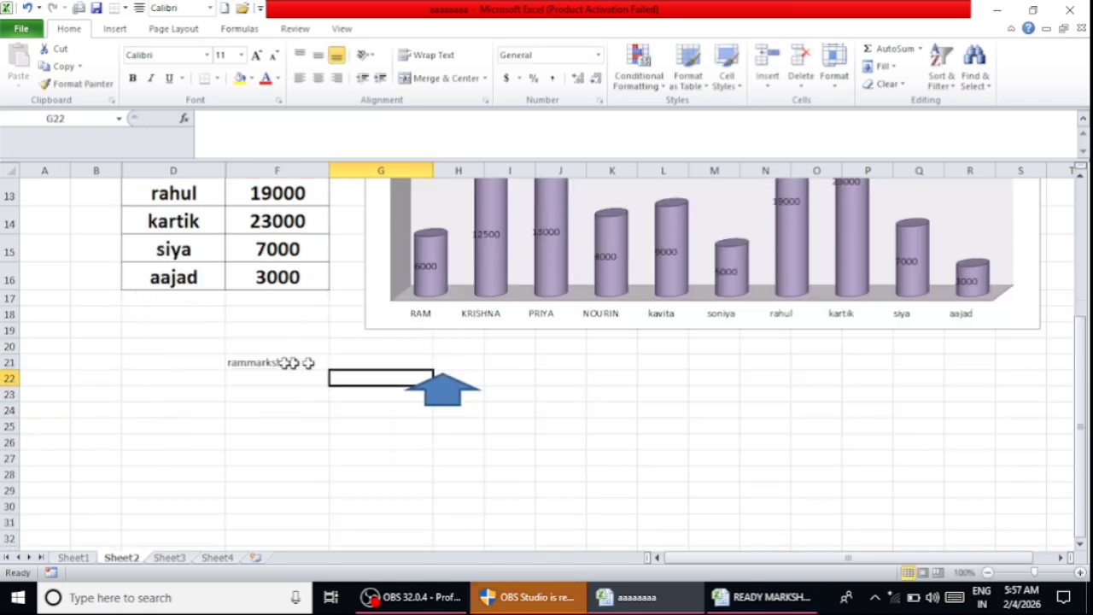
# Hyperlink the rammarksheet cell F21 to the existing file READY MARKSHEET EXELL.xlsx on the Desktop
pyautogui.click(253, 362)
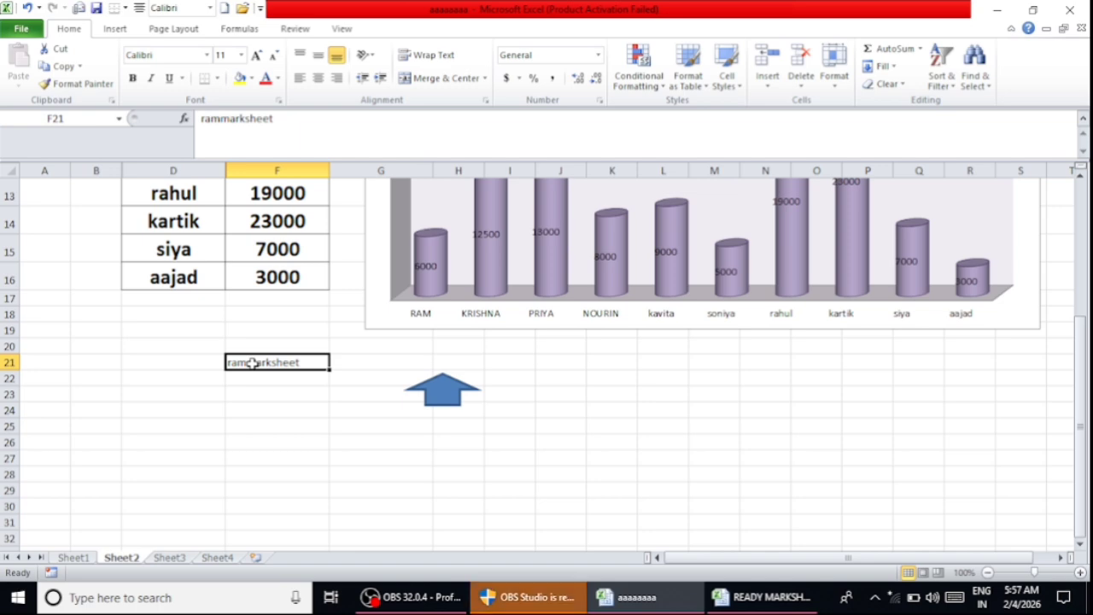
pyautogui.click(116, 29)
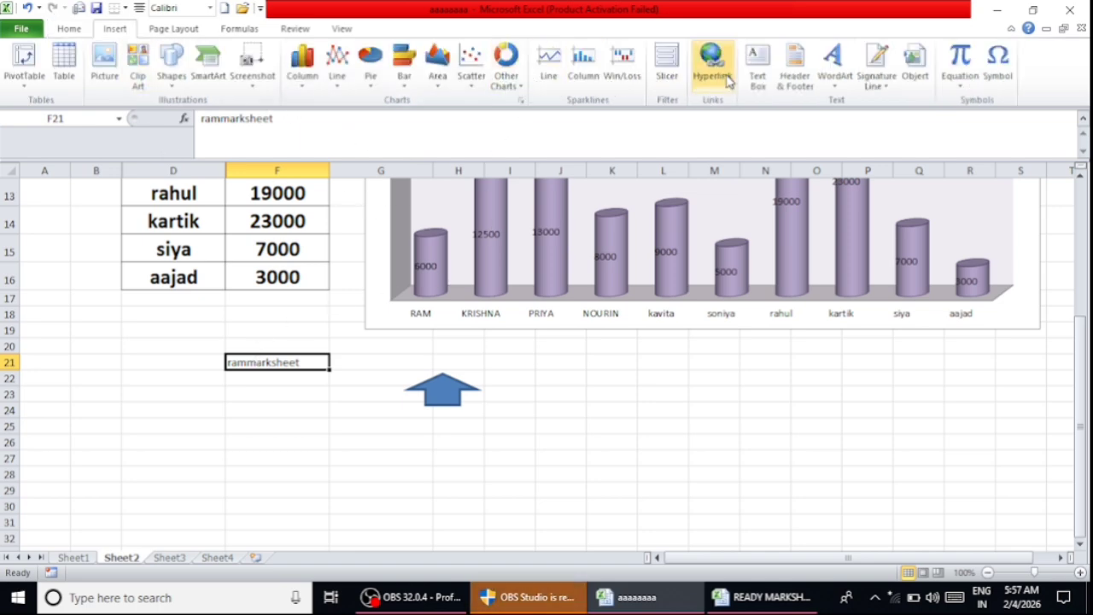
pyautogui.click(712, 68)
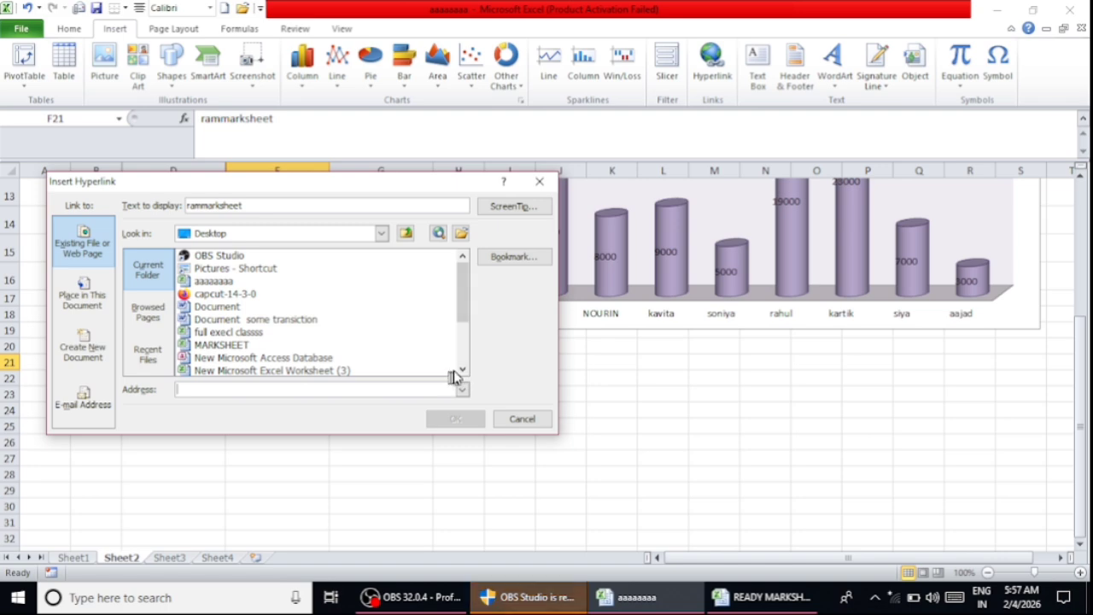
pyautogui.scroll(-2, 462, 373)
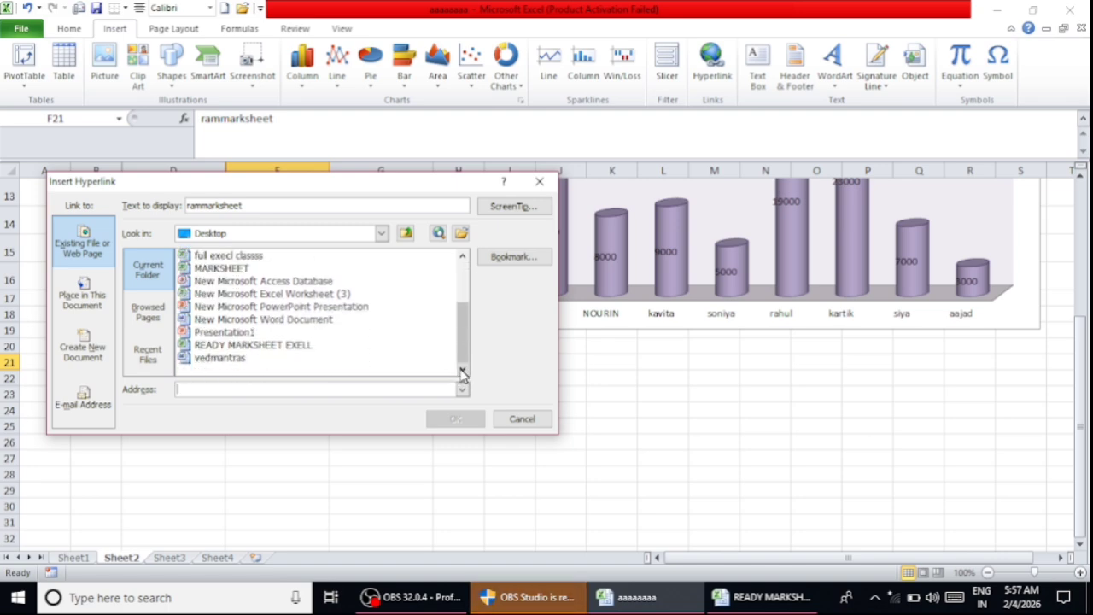
pyautogui.click(283, 347)
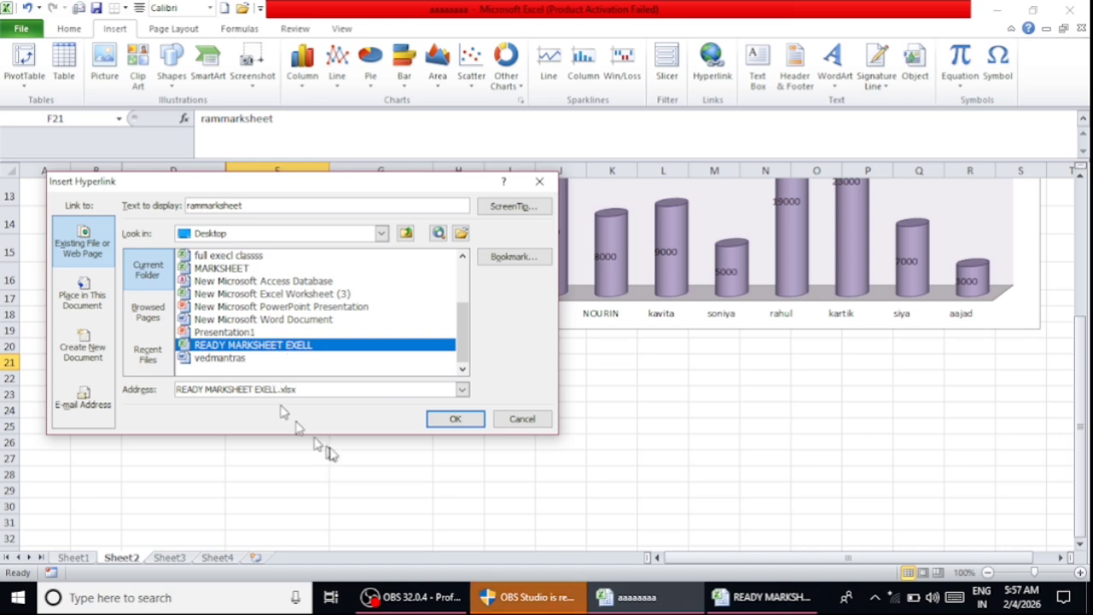
pyautogui.click(453, 419)
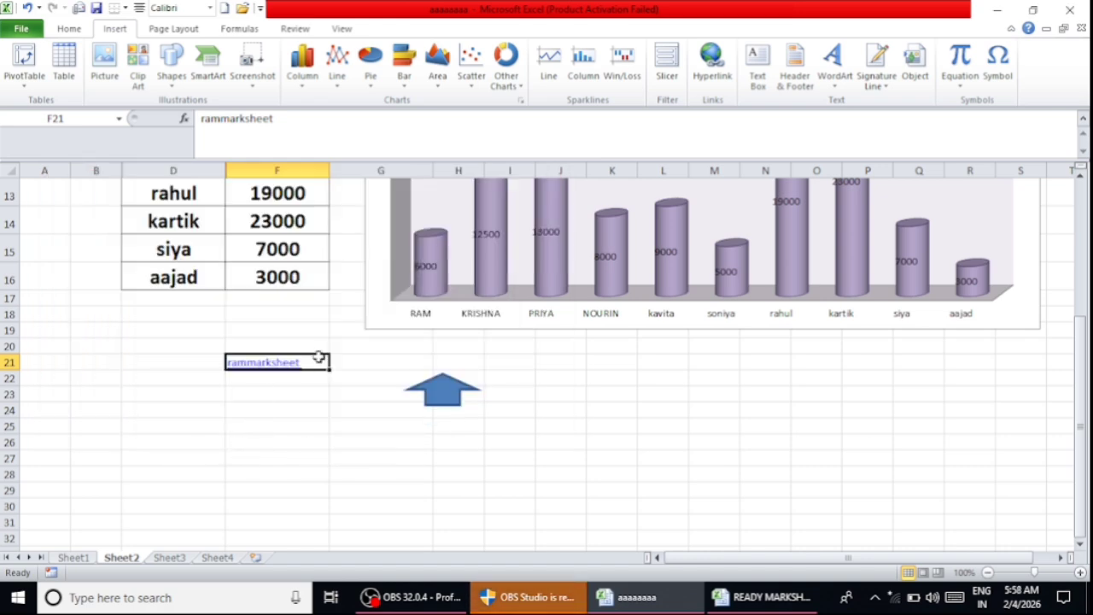
# Follow the rammarksheet hyperlink in cell F21 to open the linked marksheet workbook
pyautogui.scroll(1, 317, 353)
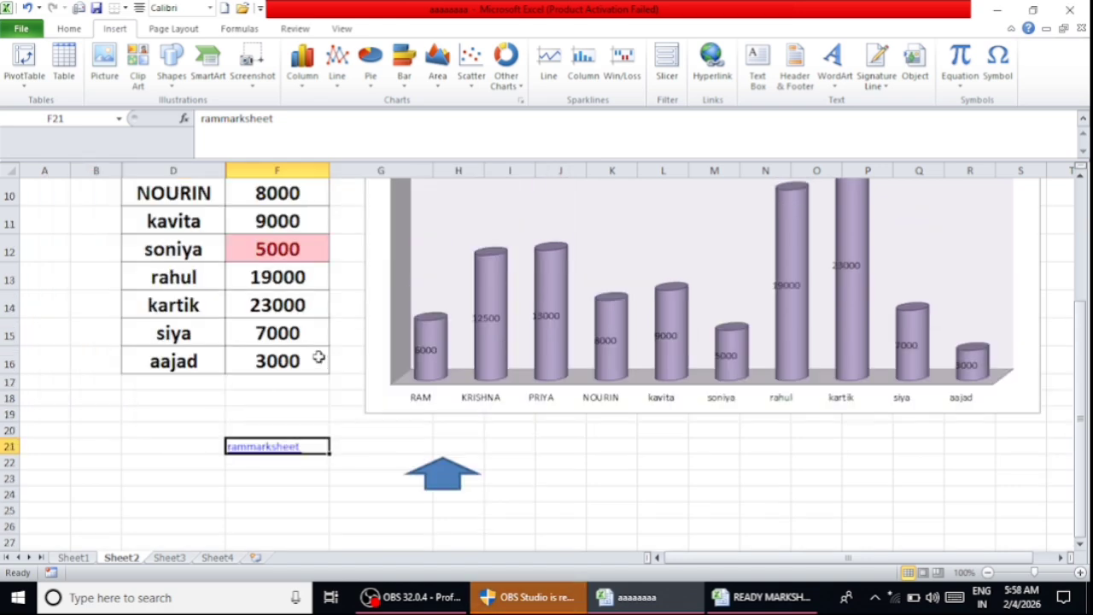
pyautogui.click(299, 448)
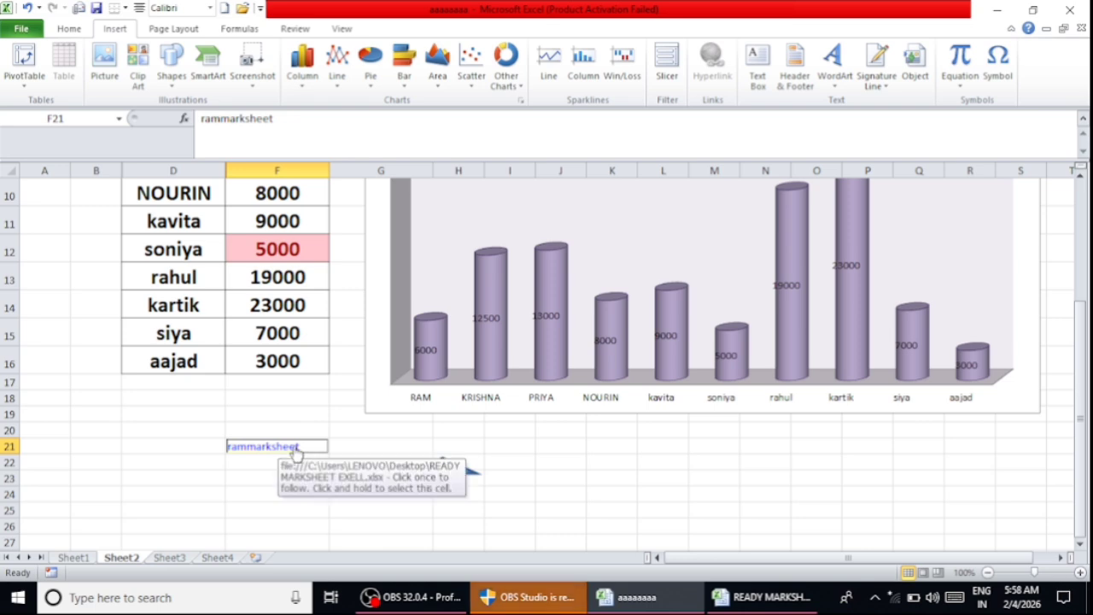
pyautogui.click(295, 447)
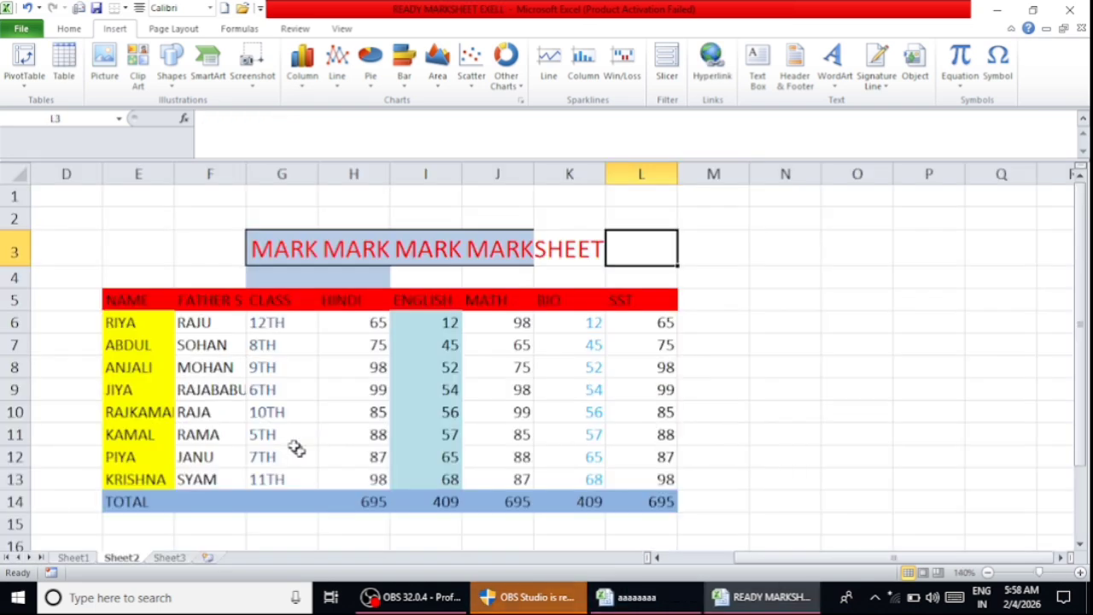